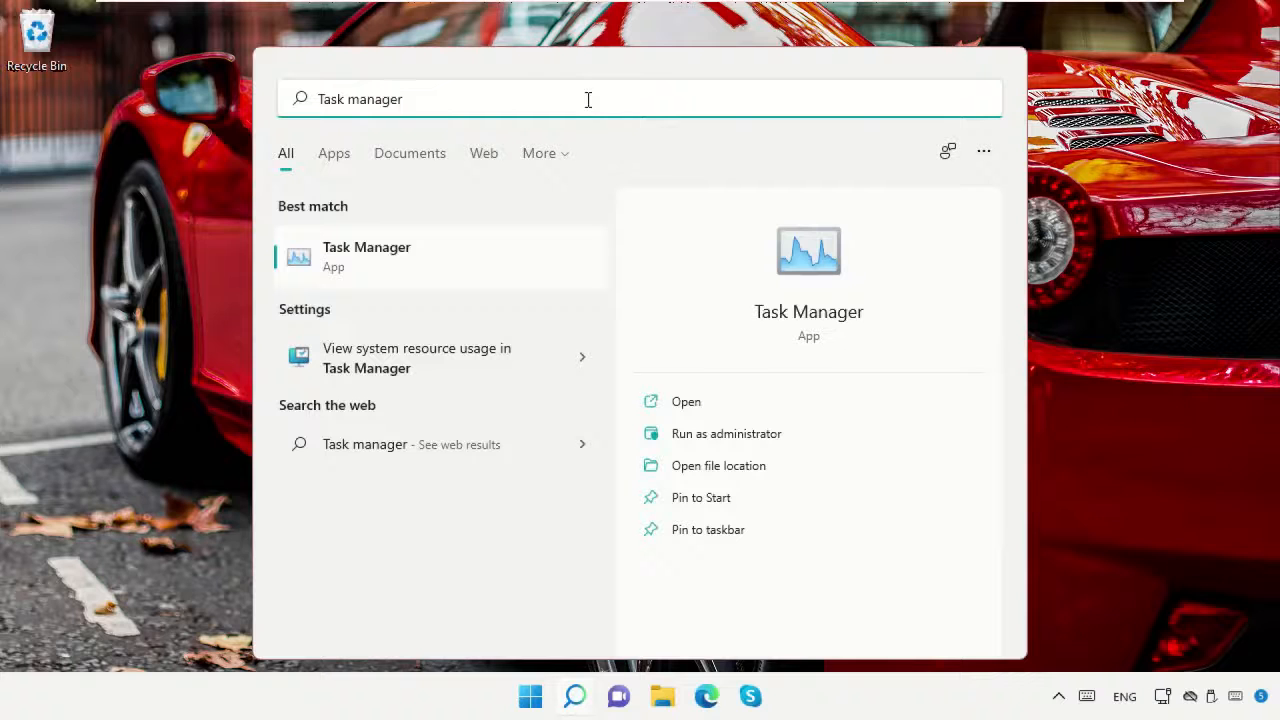
- Open Task Manager's process details and go to the service hosted by the svchost.exe process with PID 1072
{"action": "left_click", "coordinate": [465, 247]}
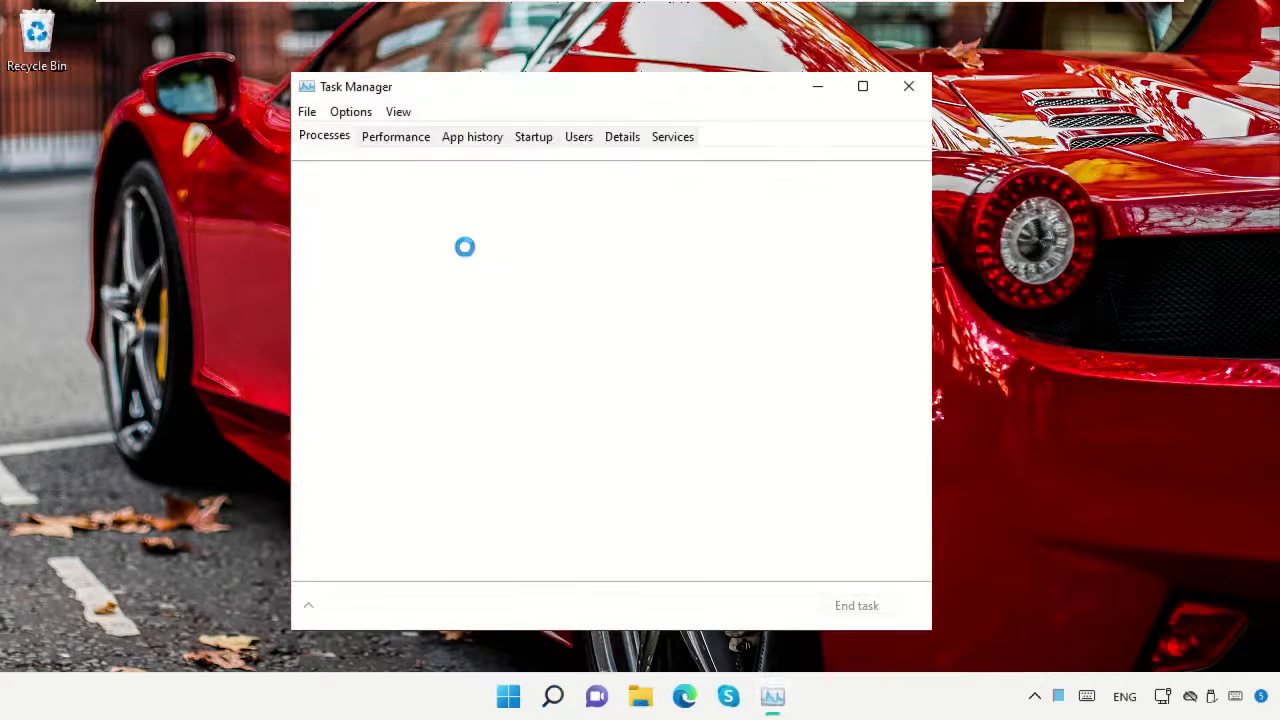
{"action": "left_click", "coordinate": [616, 140]}
{"action": "scroll", "coordinate": [420, 392], "scroll_direction": "down", "scroll_amount": 3}
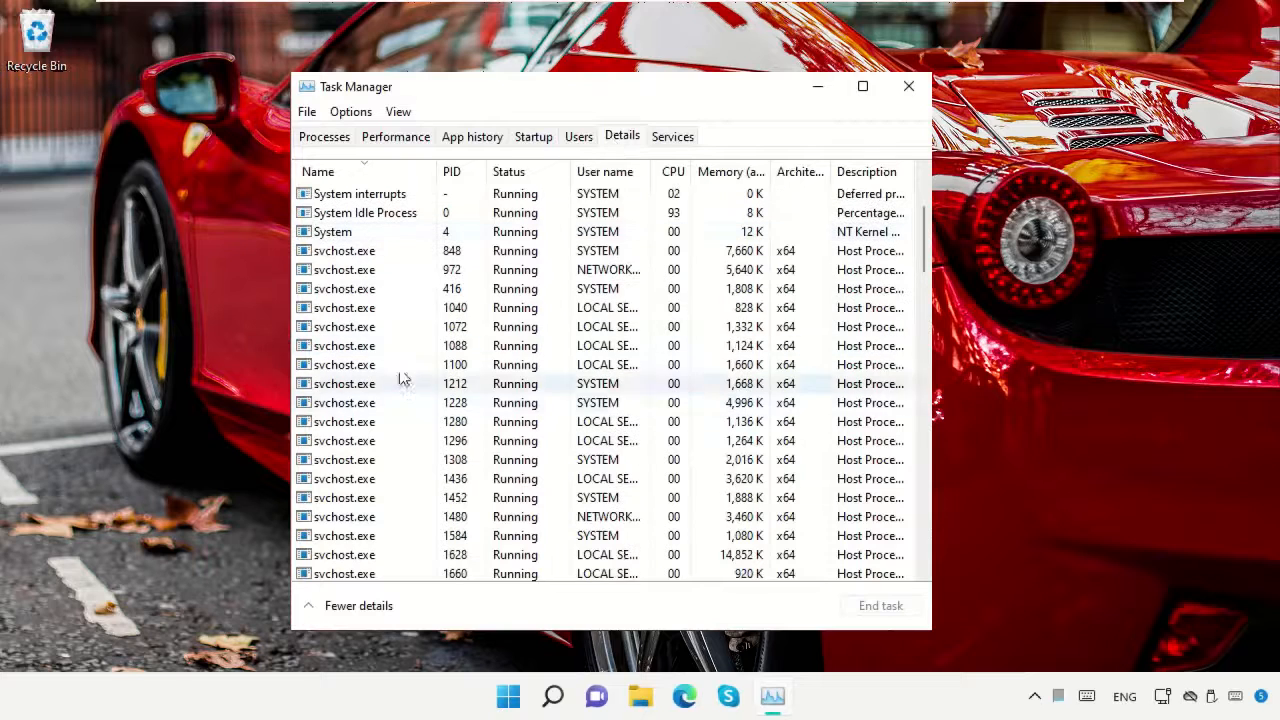
{"action": "left_click", "coordinate": [348, 330]}
{"action": "right_click", "coordinate": [350, 340]}
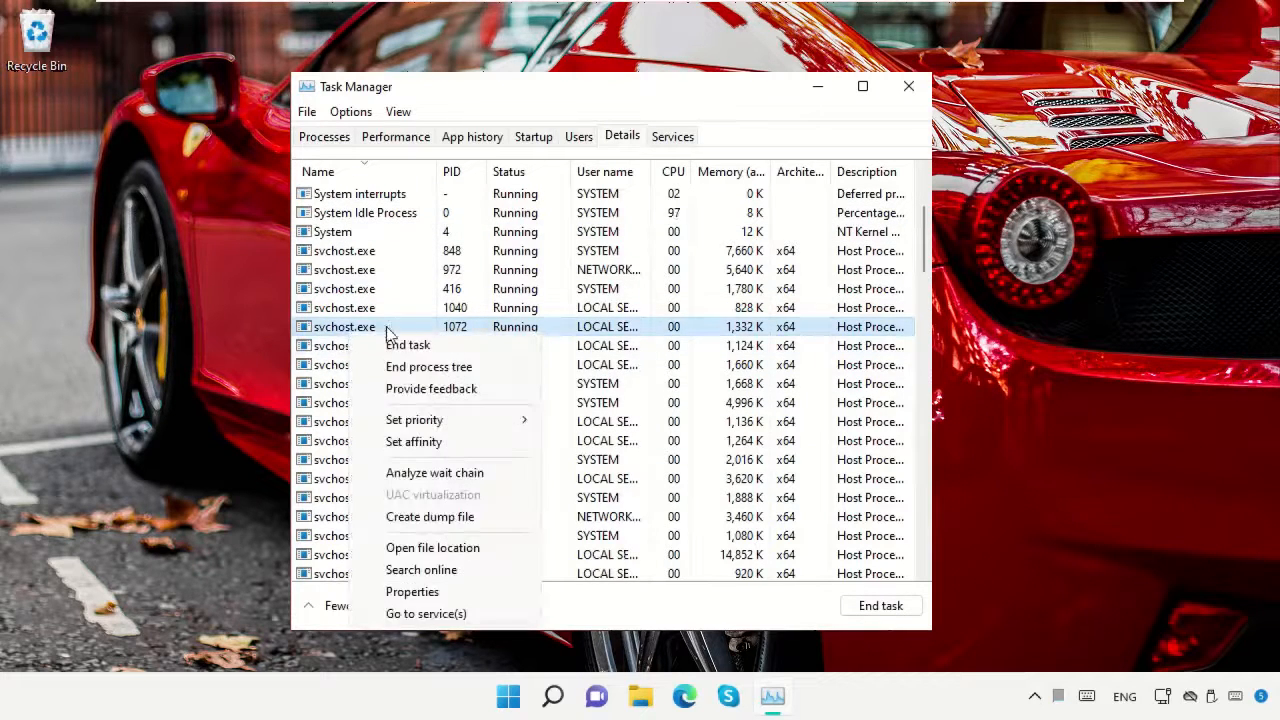
{"action": "left_click", "coordinate": [446, 614]}
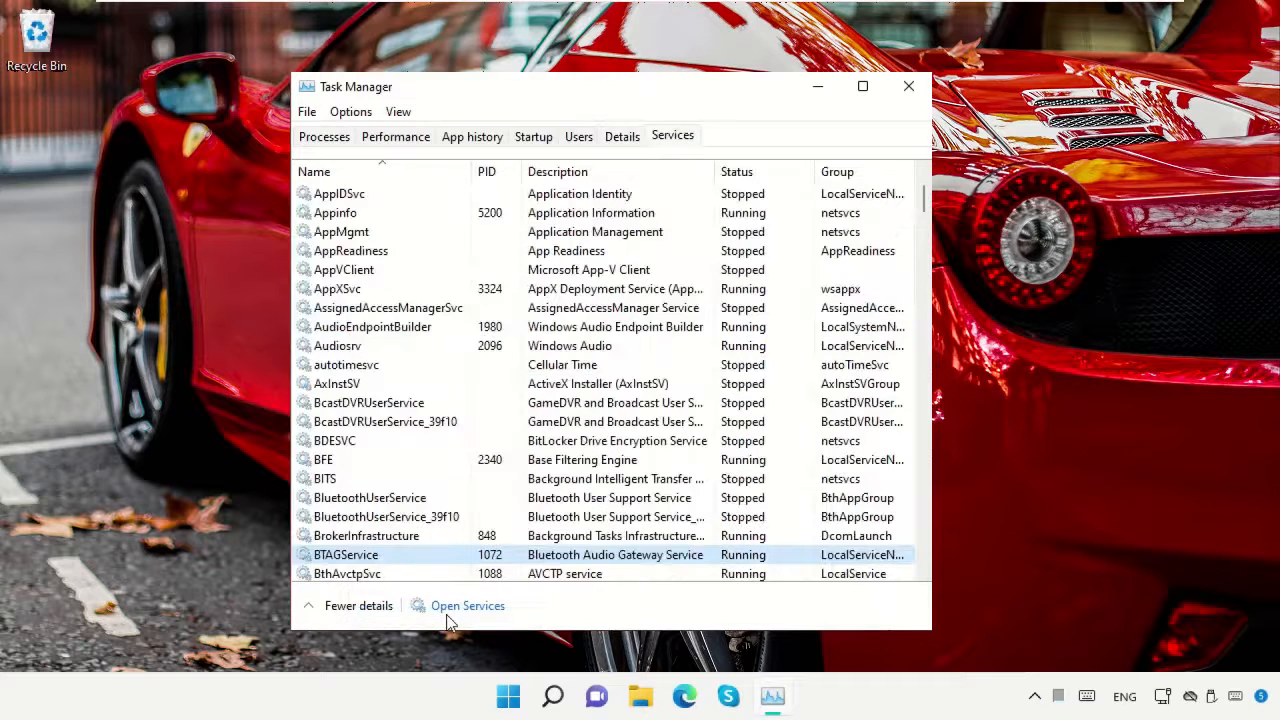
- Stop the BTAGService service and close Task Manager
{"action": "right_click", "coordinate": [360, 563]}
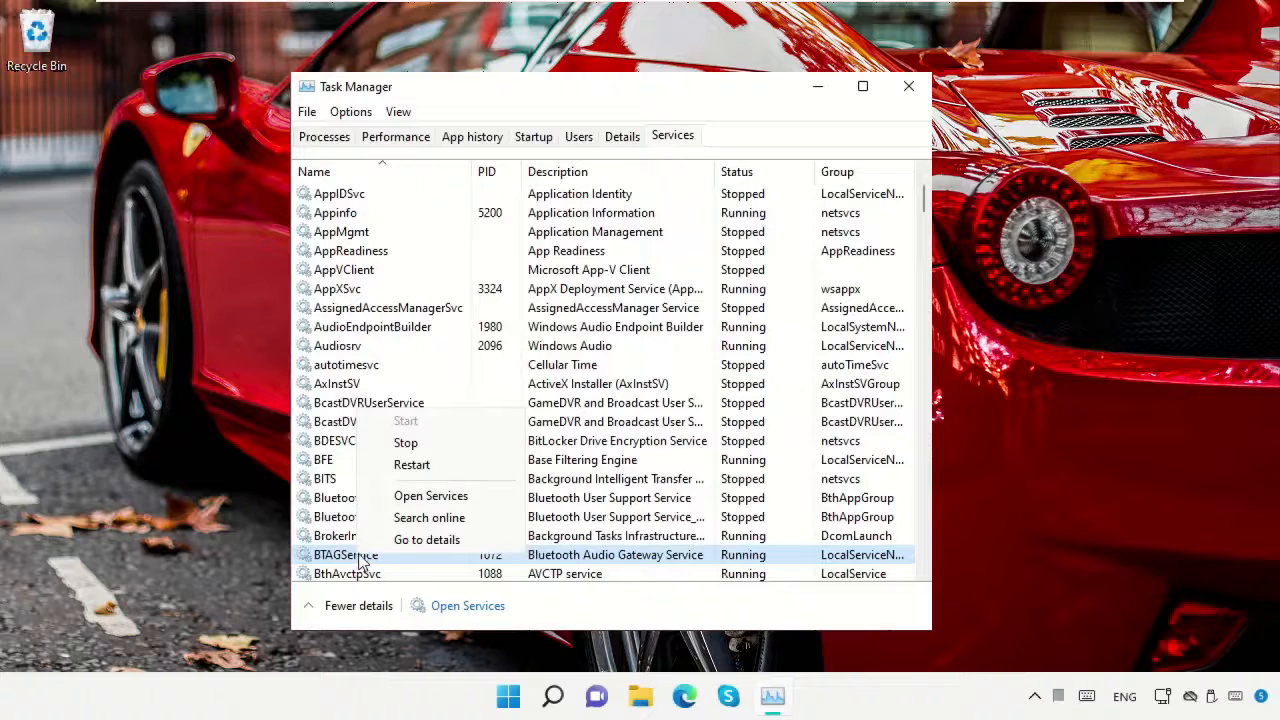
{"action": "left_click", "coordinate": [406, 443]}
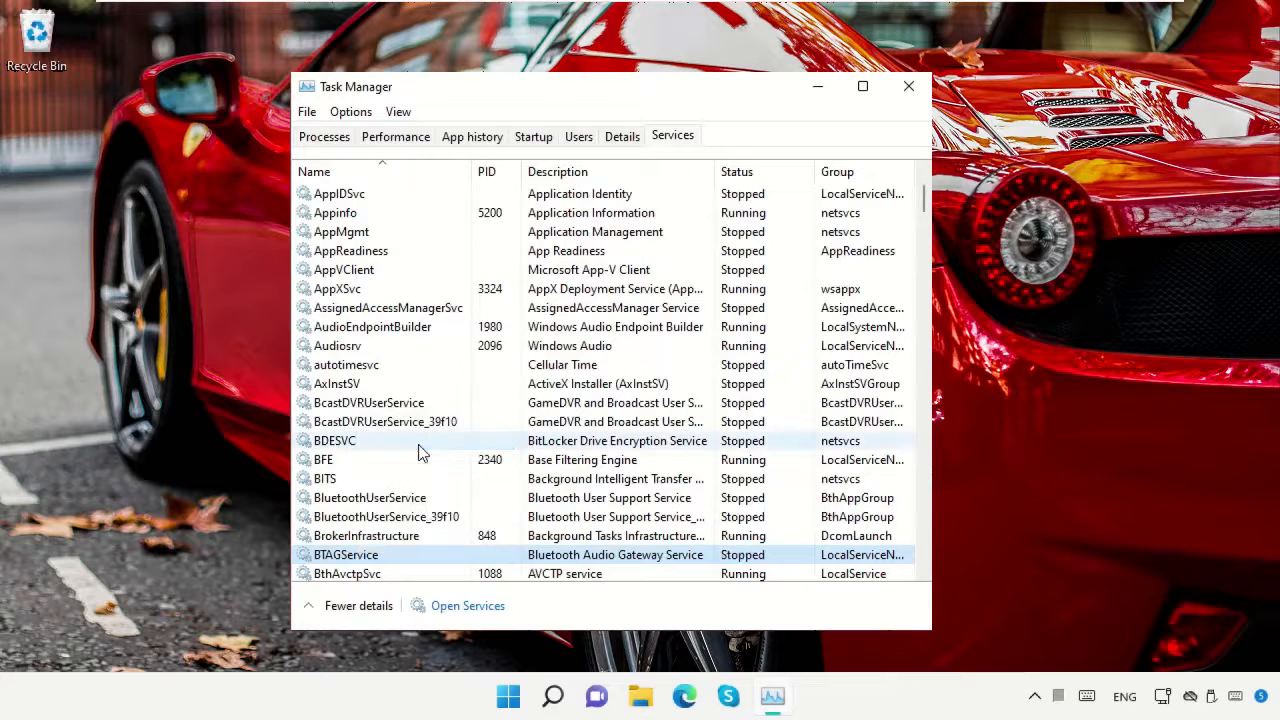
{"action": "left_click", "coordinate": [908, 86]}
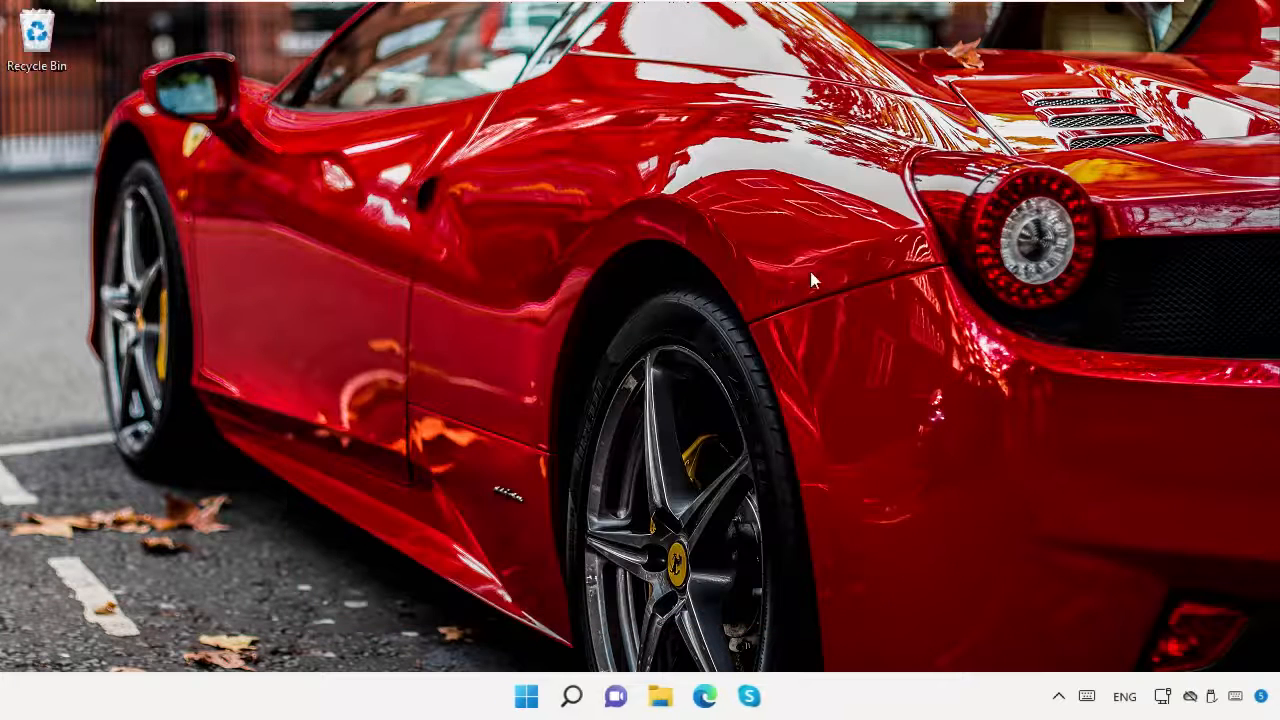
- Search Windows for "Services" and open the Services app
{"action": "left_click", "coordinate": [575, 697]}
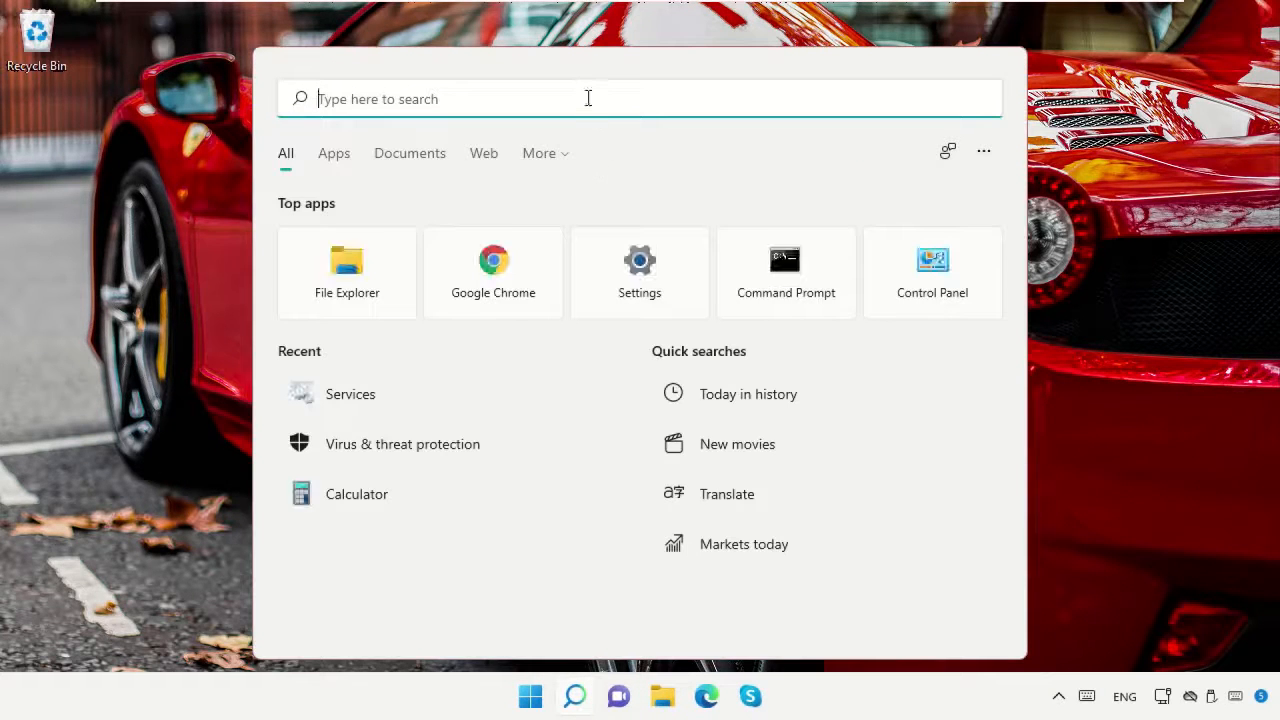
{"action": "type", "text": "Services"}
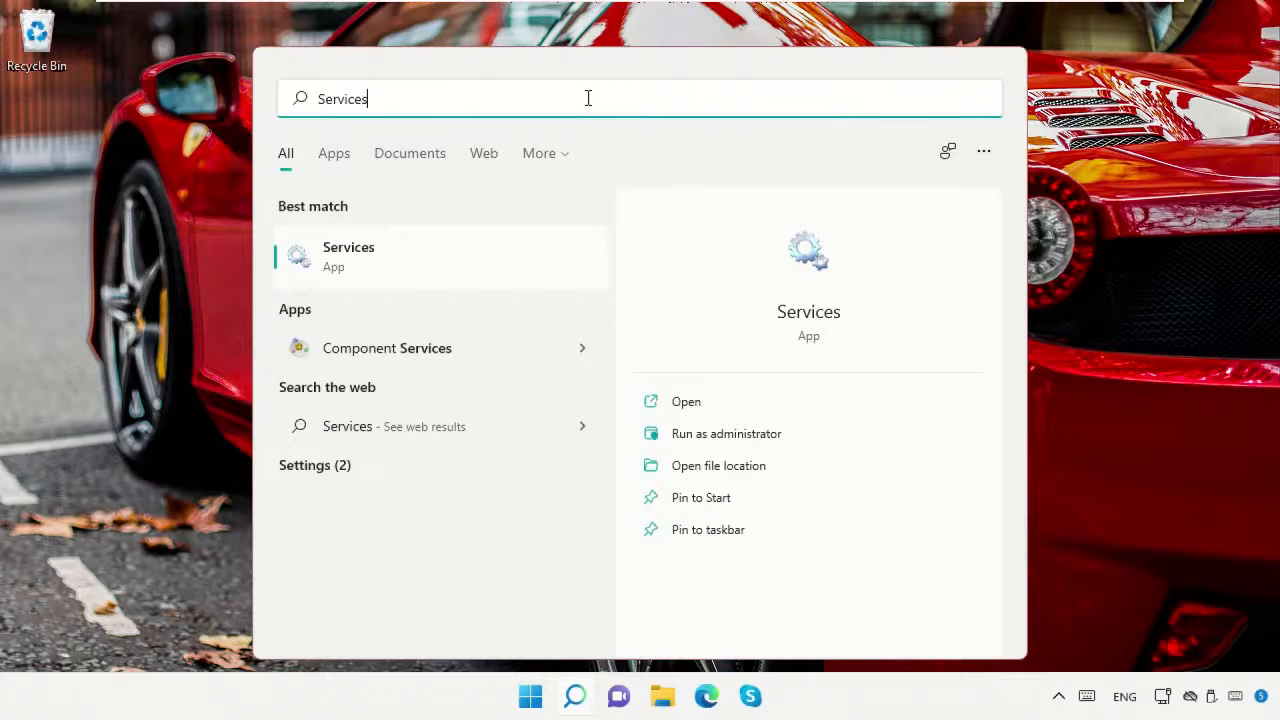
{"action": "left_click", "coordinate": [441, 265]}
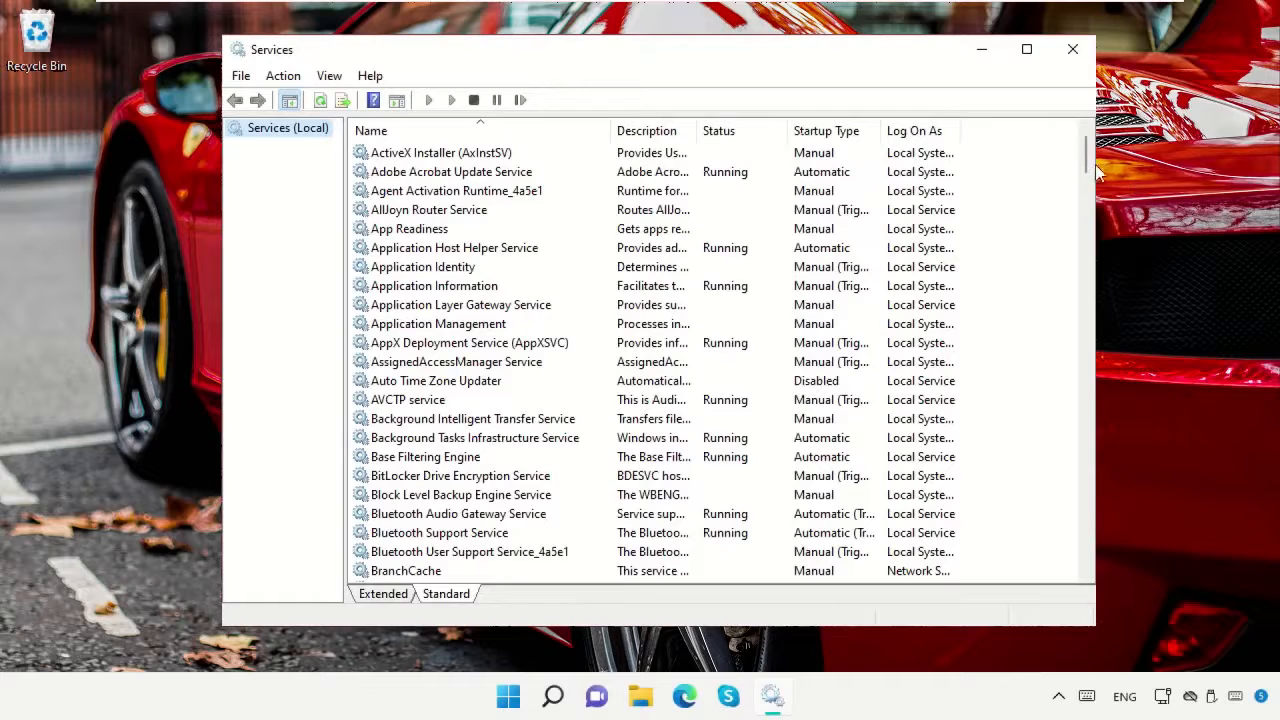
- Set the Diagnostic Service Host service's startup type to Disabled and save its properties
{"action": "left_click_drag", "start_coordinate": [1093, 164], "coordinate": [1090, 238]}
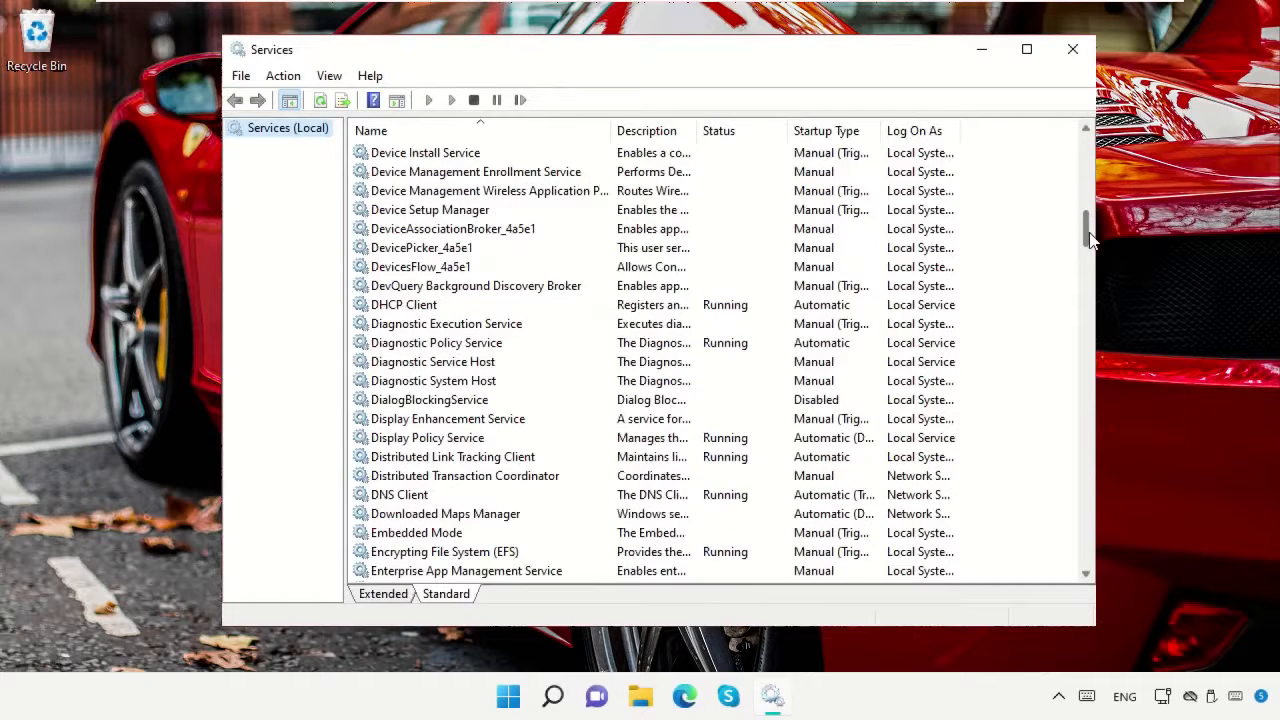
{"action": "left_click", "coordinate": [481, 365]}
{"action": "right_click", "coordinate": [481, 367]}
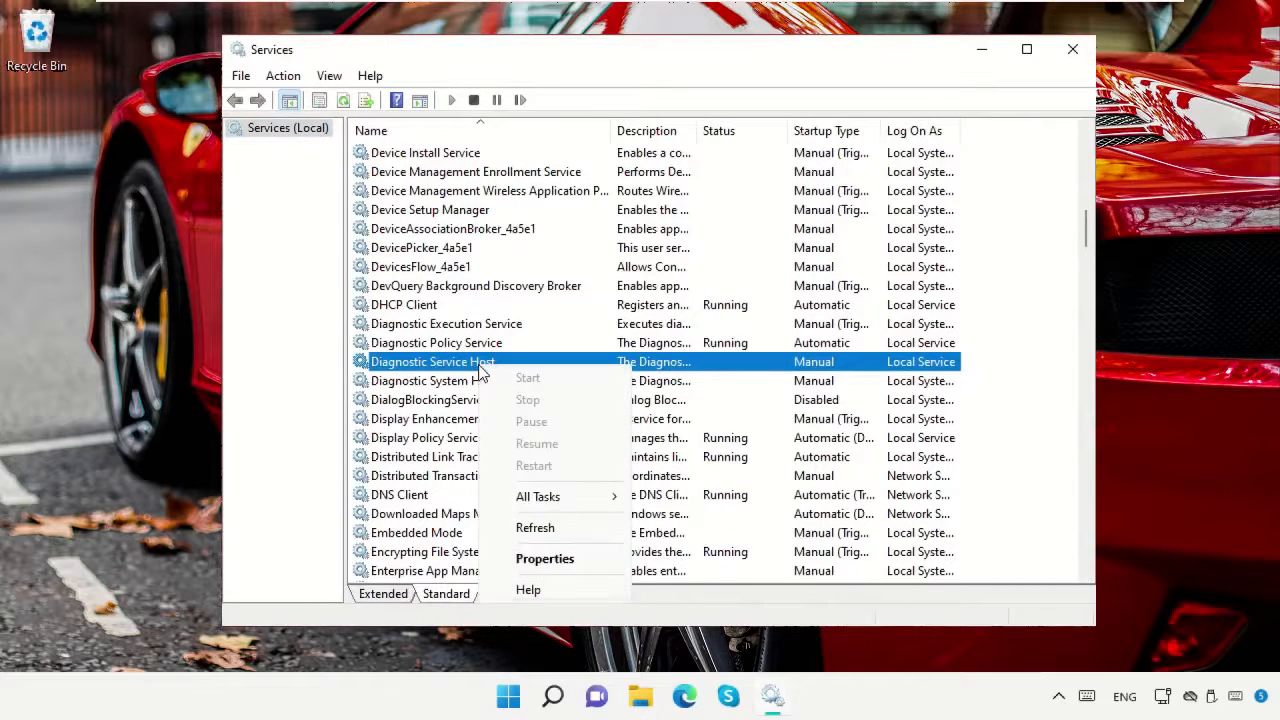
{"action": "left_click", "coordinate": [566, 558]}
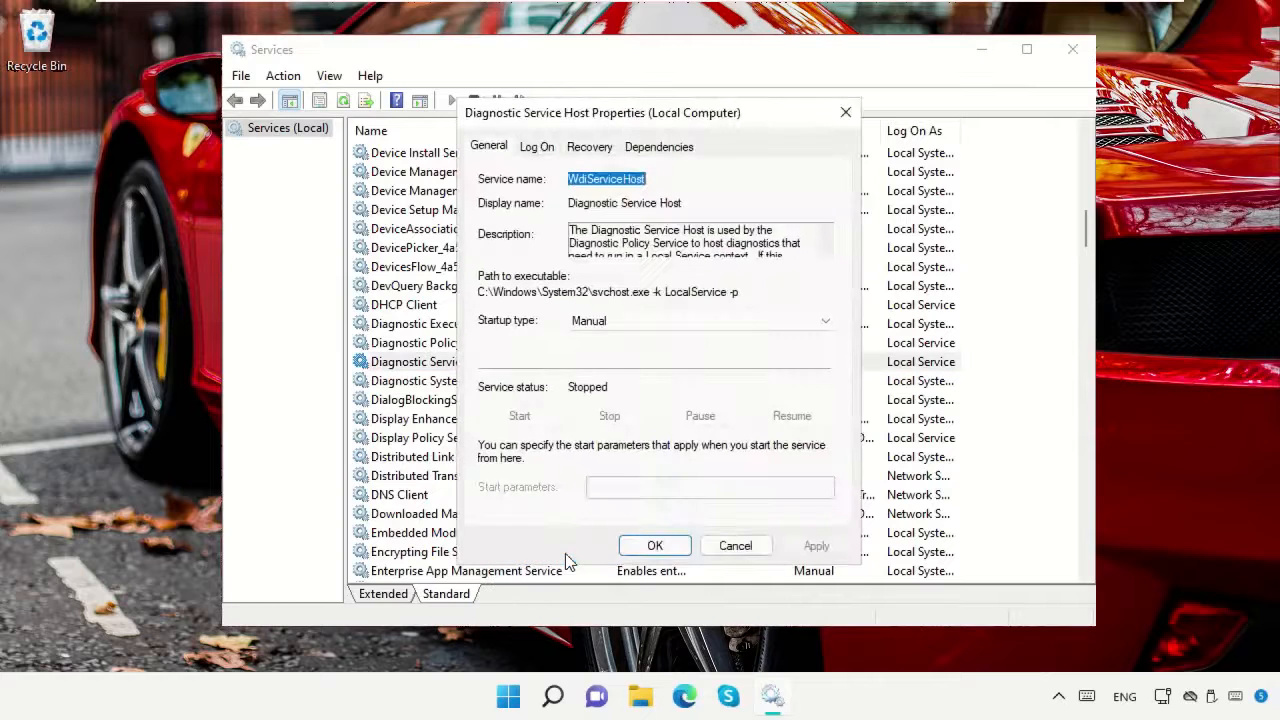
{"action": "left_click", "coordinate": [680, 321]}
{"action": "left_click", "coordinate": [651, 379]}
{"action": "left_click", "coordinate": [814, 548]}
{"action": "left_click", "coordinate": [636, 546]}
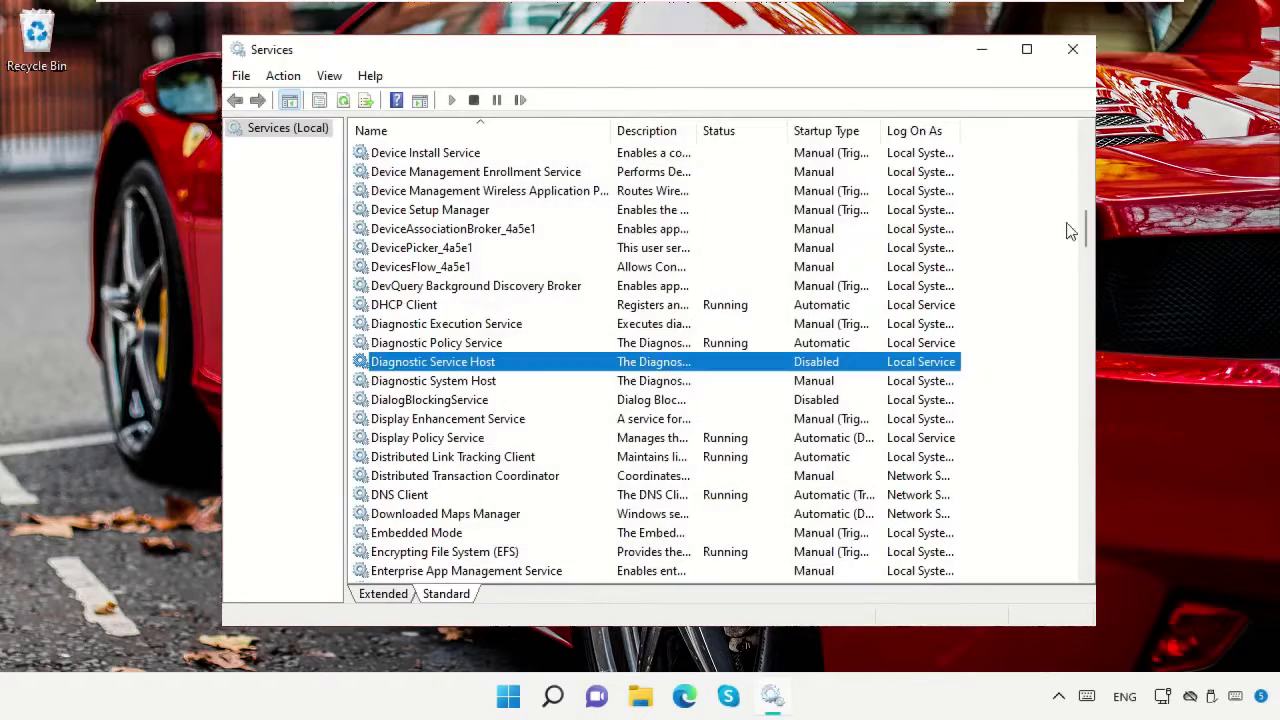
- Set the SysMain service's startup type to Disabled, stop the service and save its properties
{"action": "left_click_drag", "start_coordinate": [1090, 225], "coordinate": [1085, 440]}
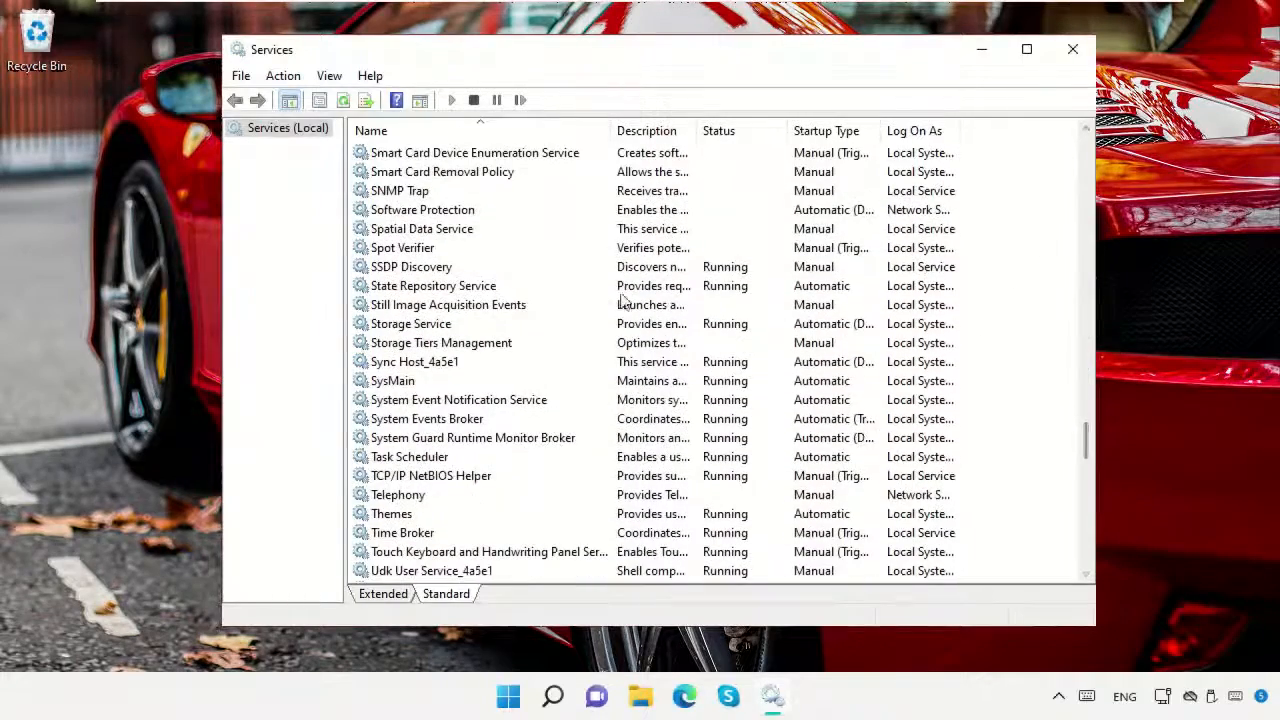
{"action": "right_click", "coordinate": [414, 390]}
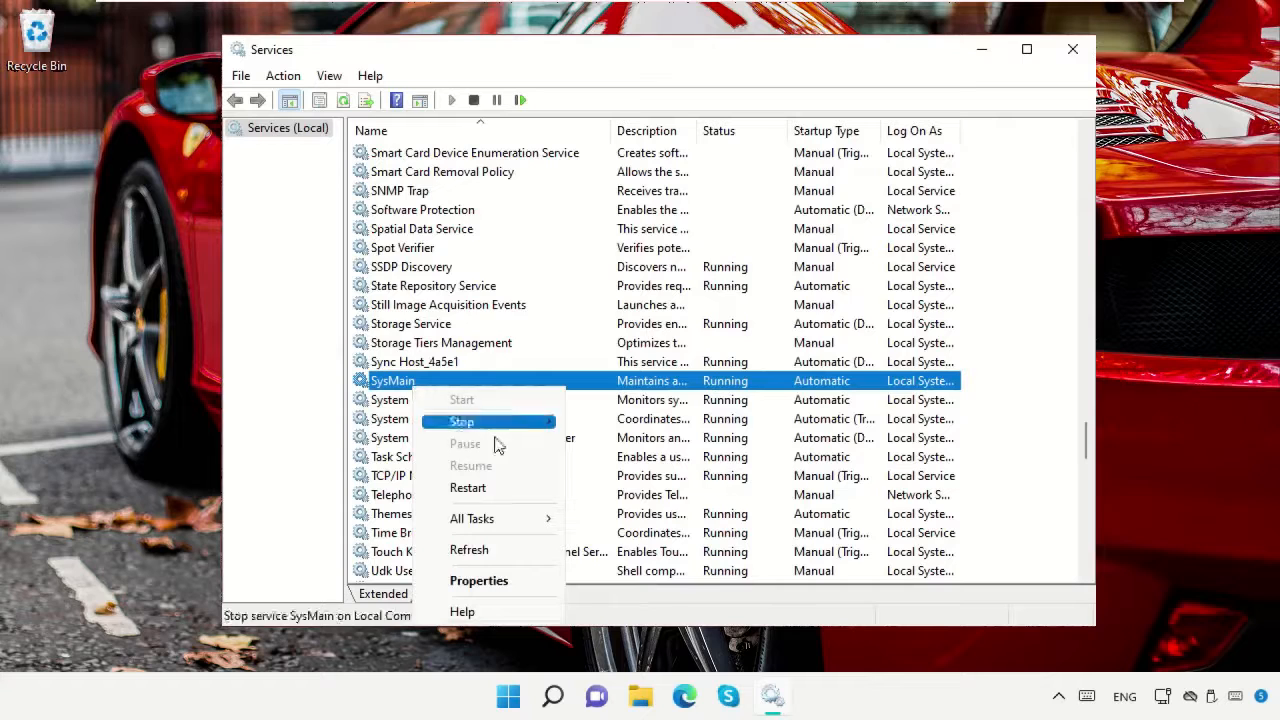
{"action": "left_click", "coordinate": [503, 580]}
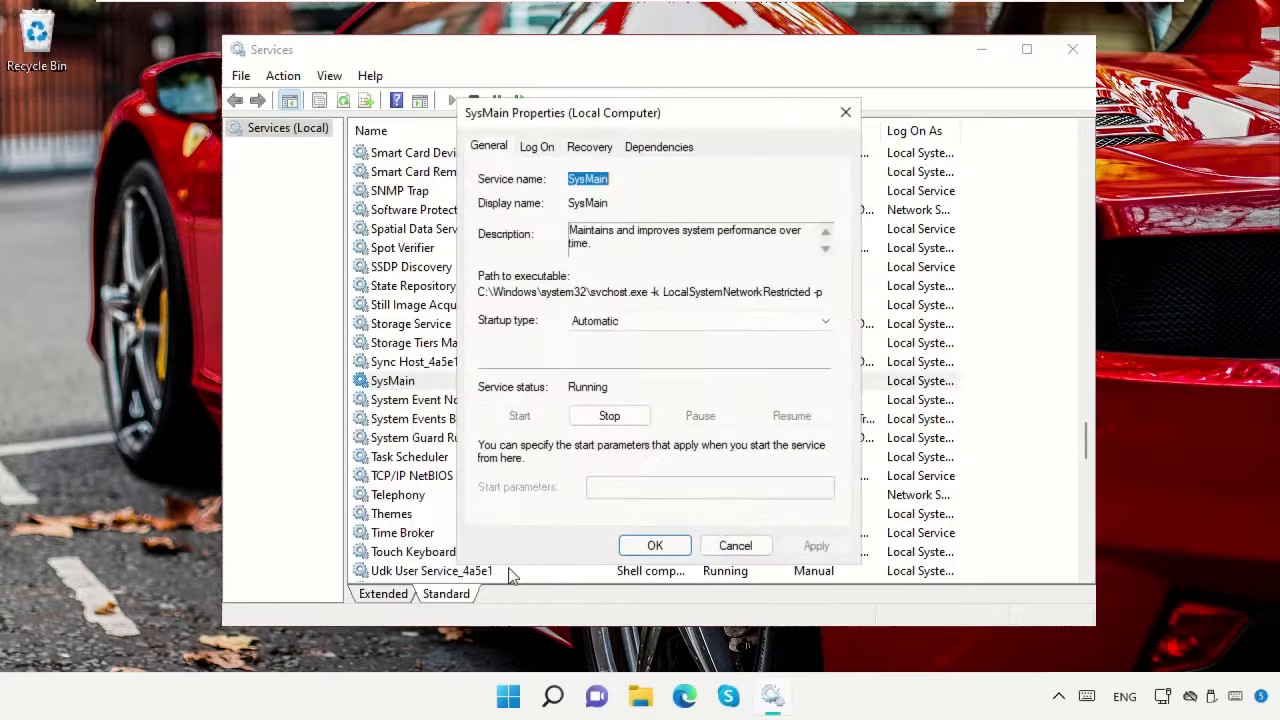
{"action": "left_click", "coordinate": [711, 325]}
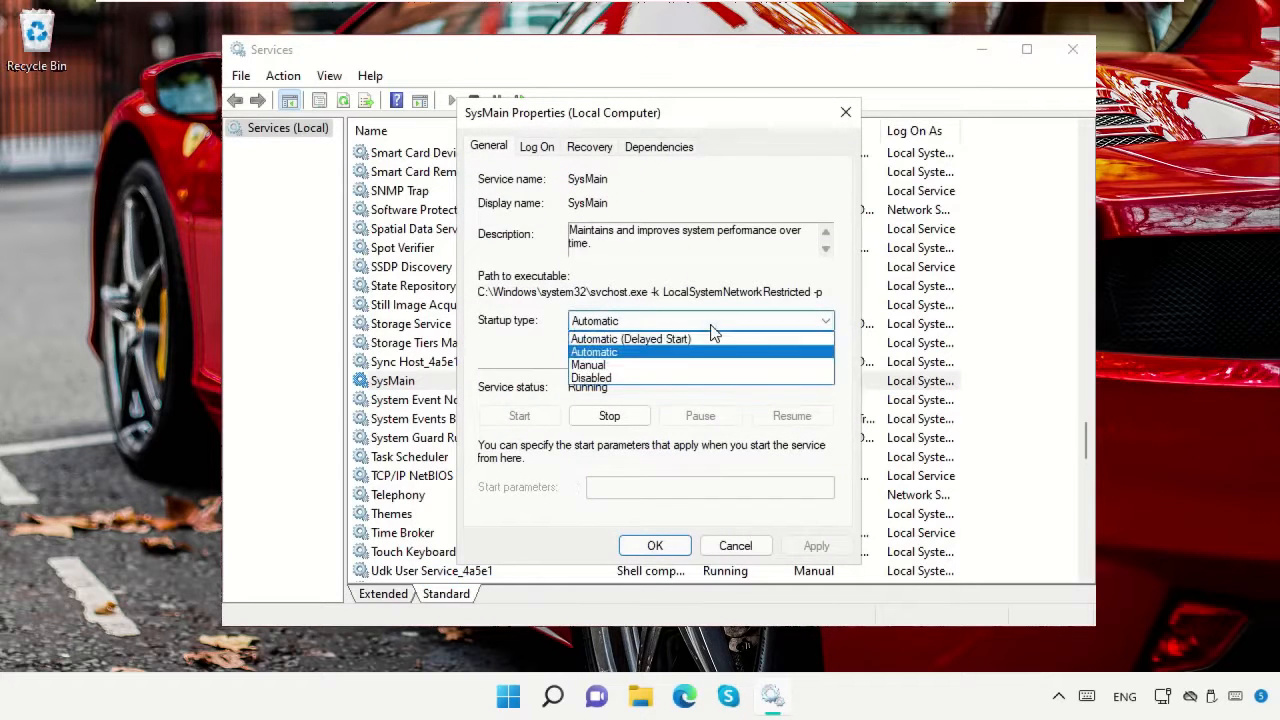
{"action": "left_click", "coordinate": [665, 384]}
{"action": "left_click", "coordinate": [609, 416]}
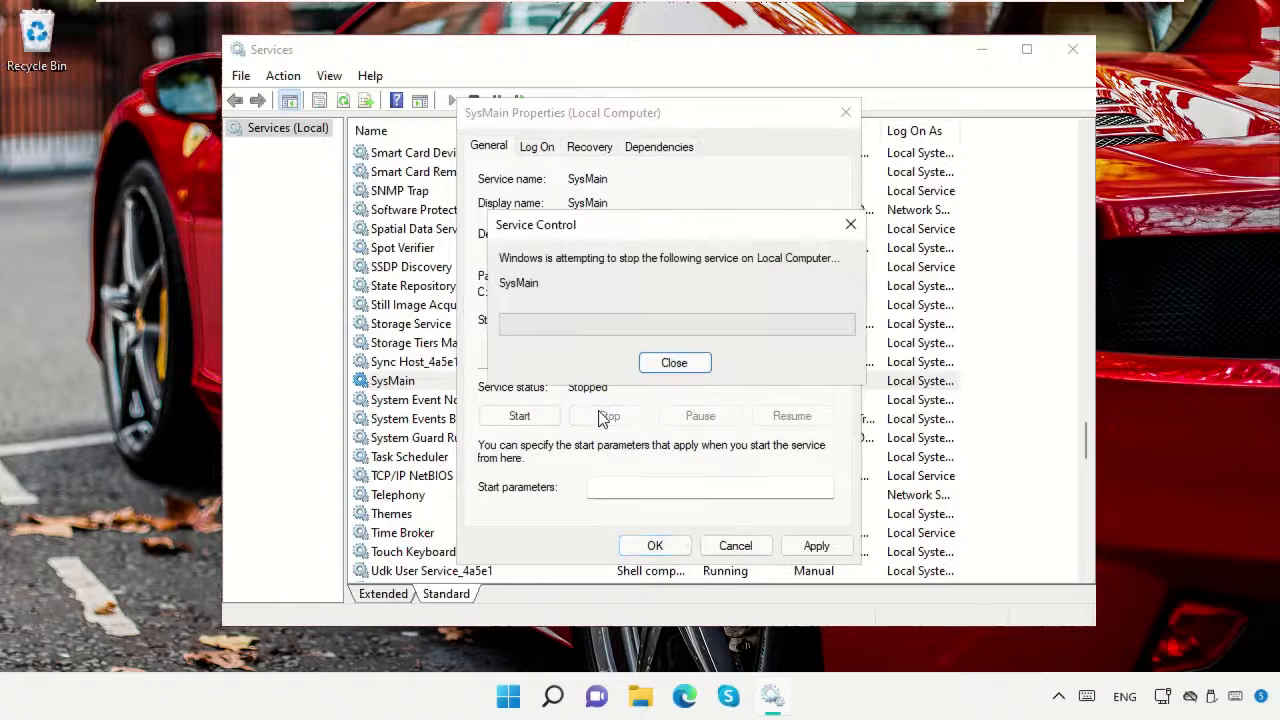
{"action": "left_click", "coordinate": [816, 545]}
{"action": "left_click", "coordinate": [654, 545]}
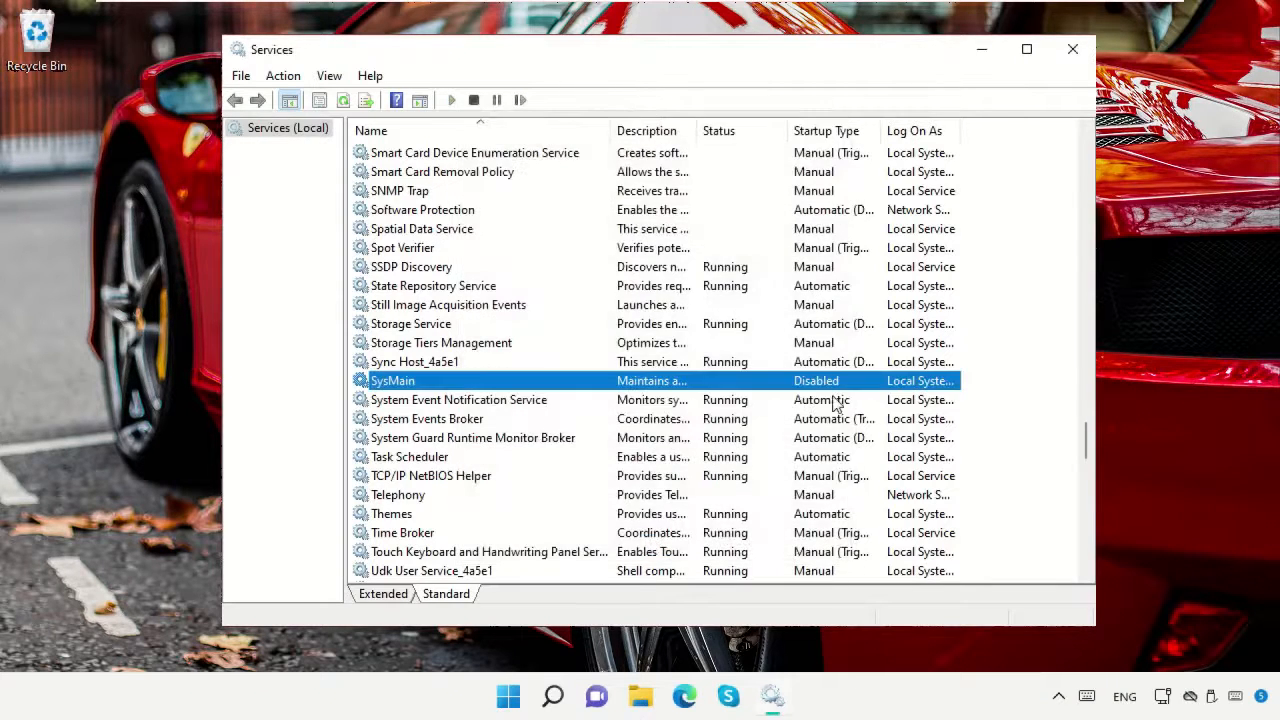
- Set the Windows Update service's startup type to Automatic, start the service, and close the Services window
{"action": "left_click_drag", "start_coordinate": [1086, 440], "coordinate": [1086, 560]}
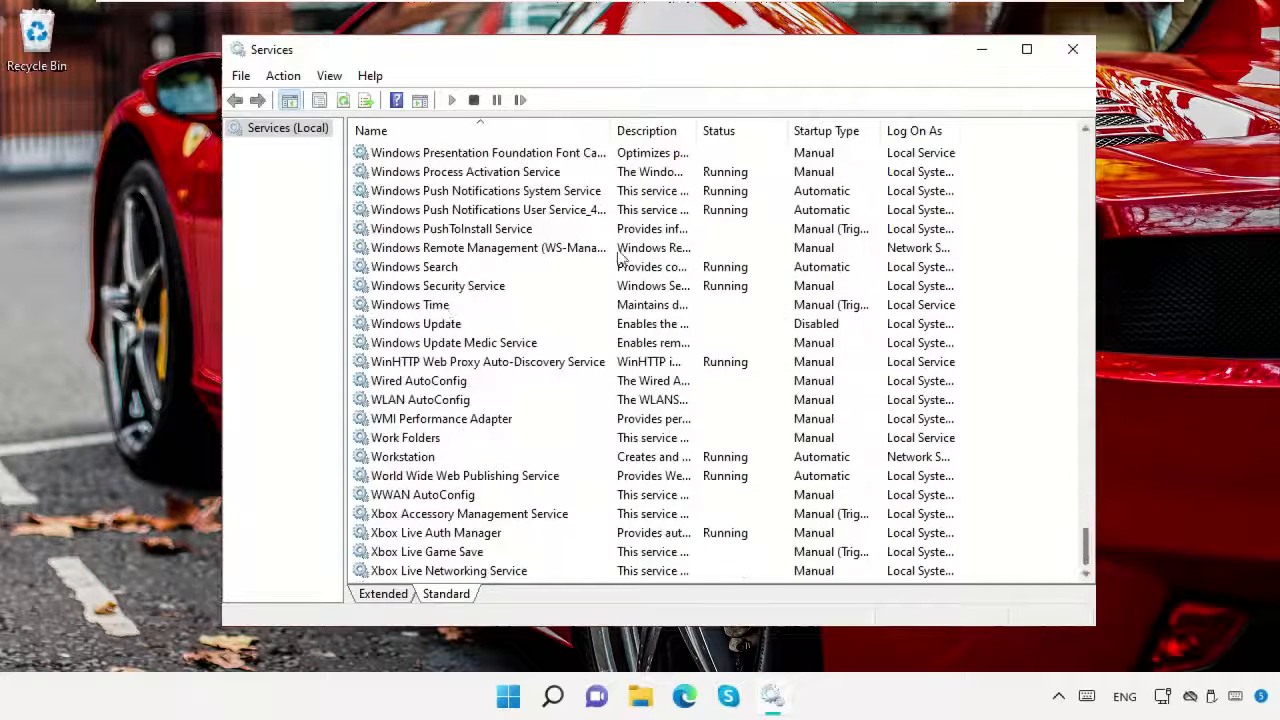
{"action": "left_click", "coordinate": [444, 330]}
{"action": "right_click", "coordinate": [444, 330]}
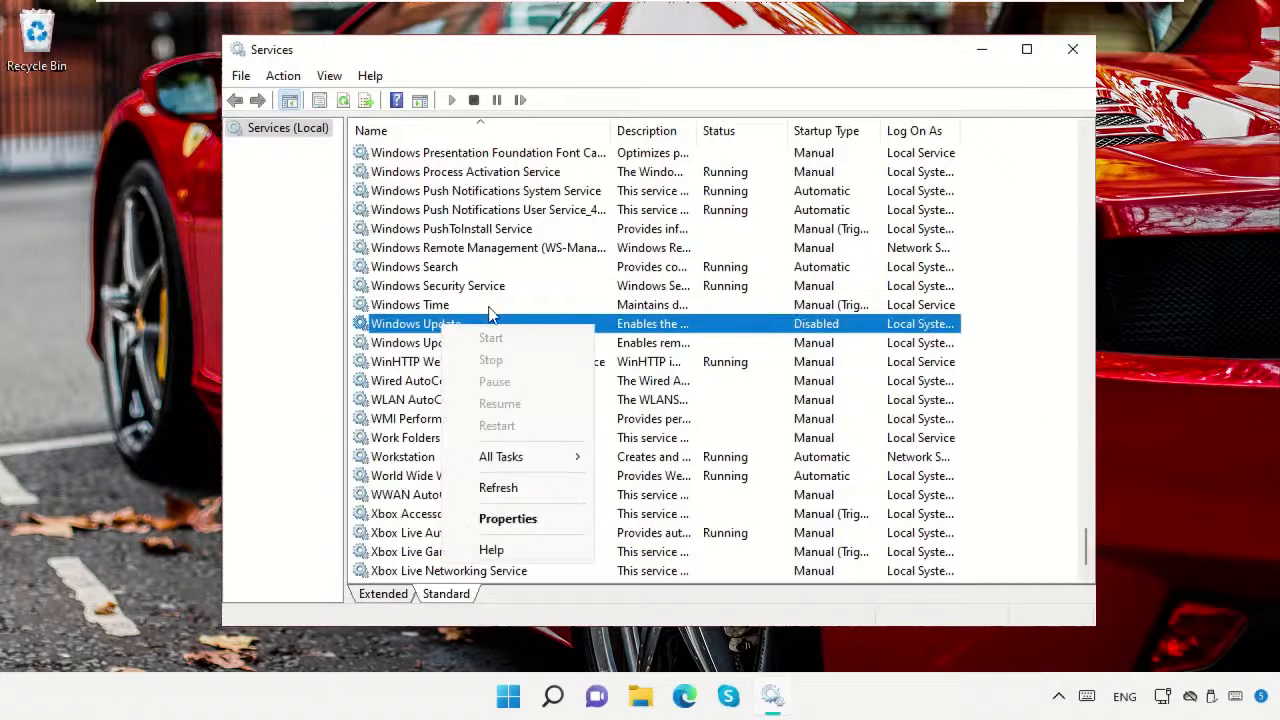
{"action": "left_click", "coordinate": [541, 521]}
{"action": "left_click", "coordinate": [669, 318]}
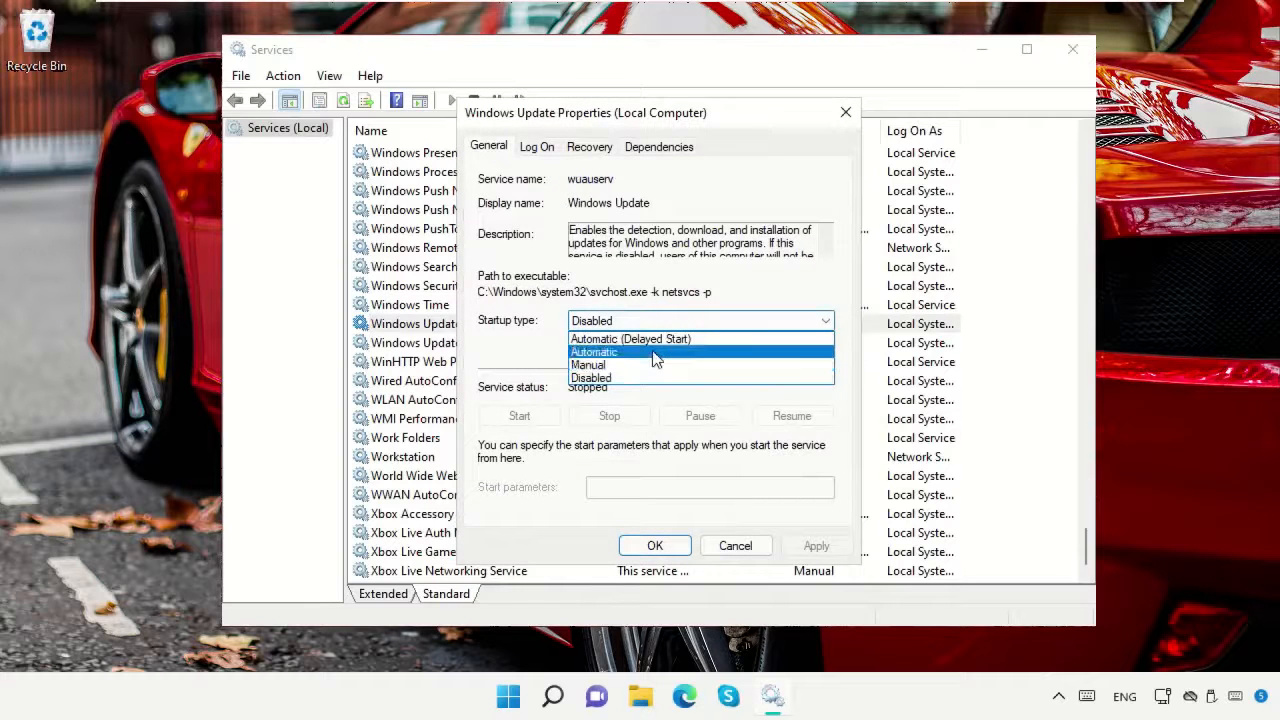
{"action": "left_click", "coordinate": [654, 353]}
{"action": "left_click", "coordinate": [806, 545]}
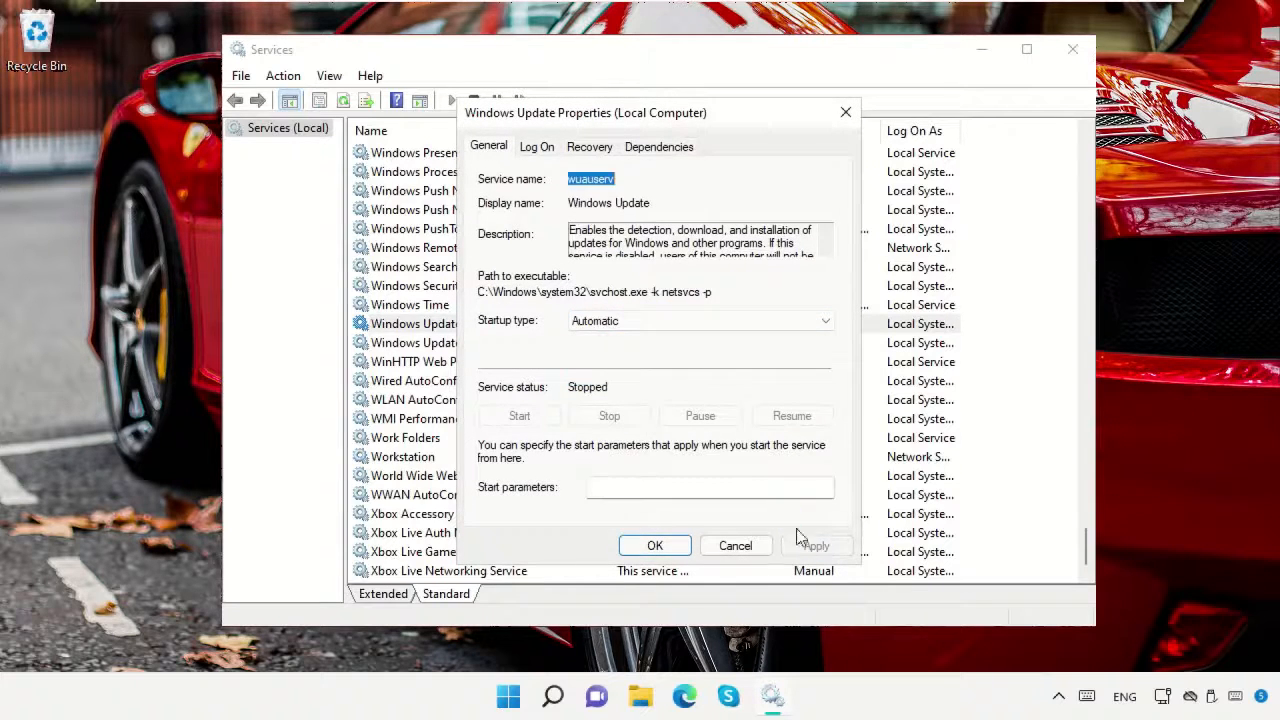
{"action": "left_click", "coordinate": [549, 418]}
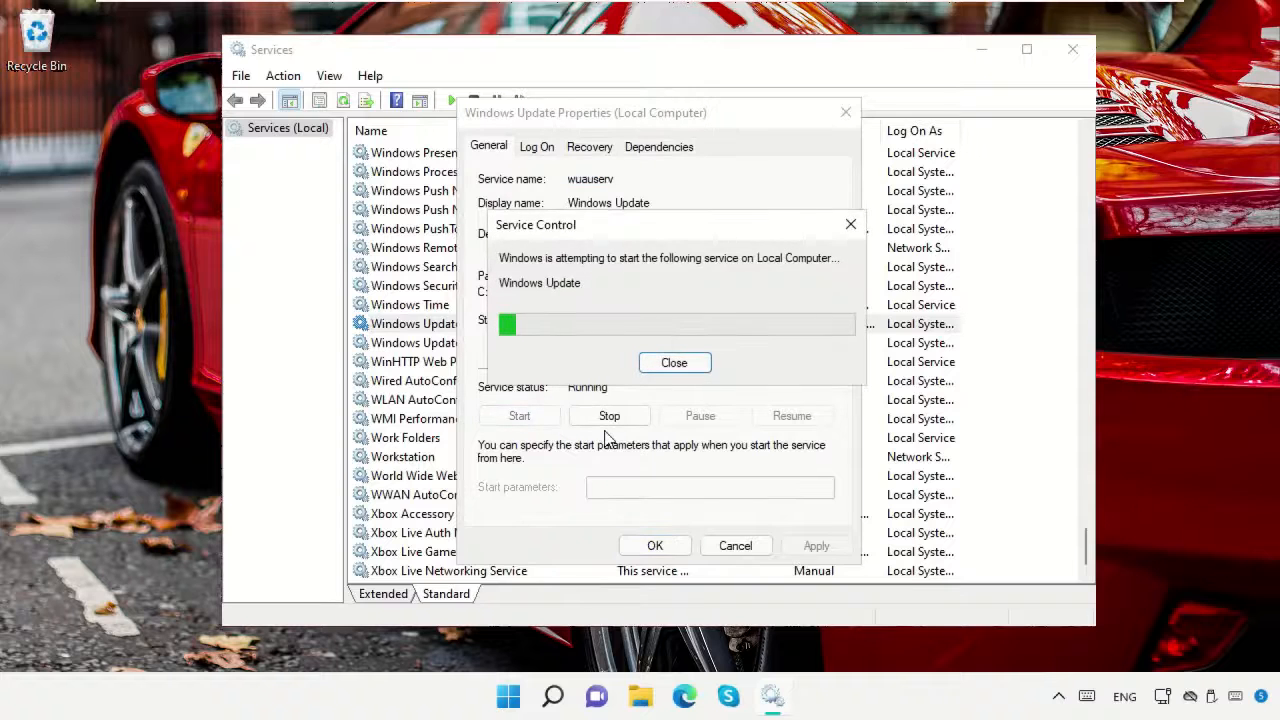
{"action": "left_click", "coordinate": [655, 545]}
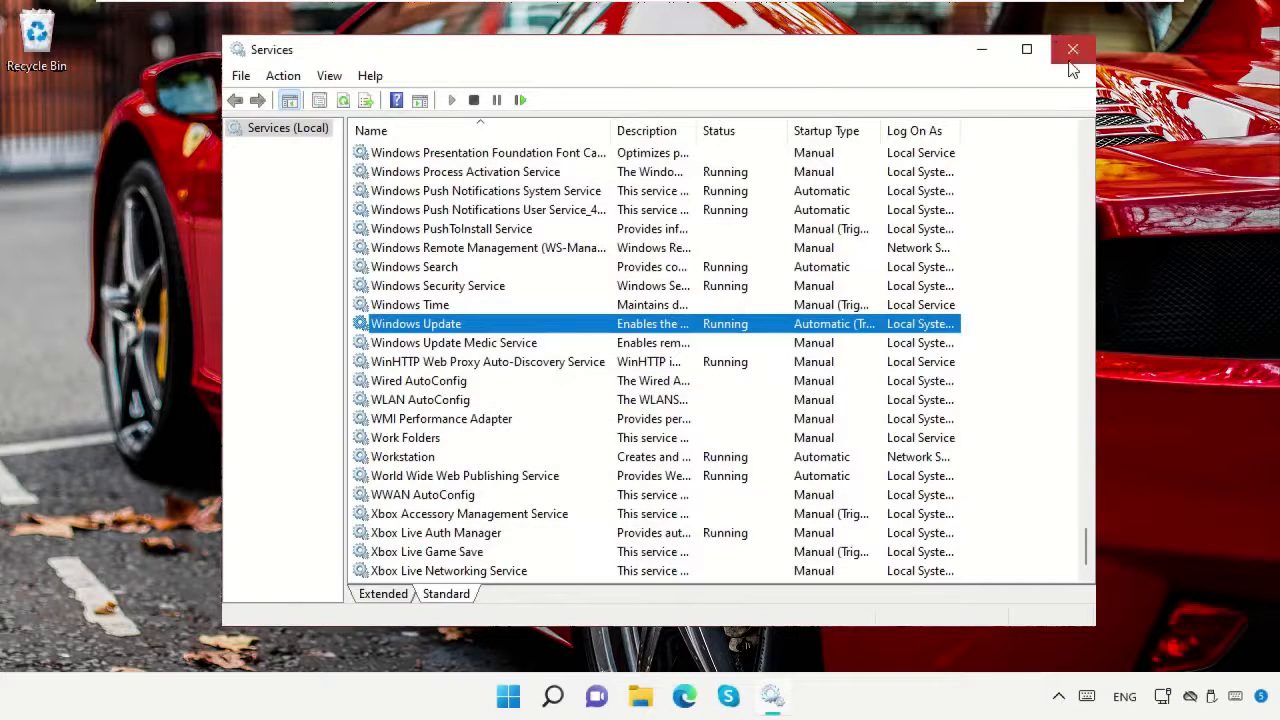
{"action": "left_click", "coordinate": [1070, 52]}
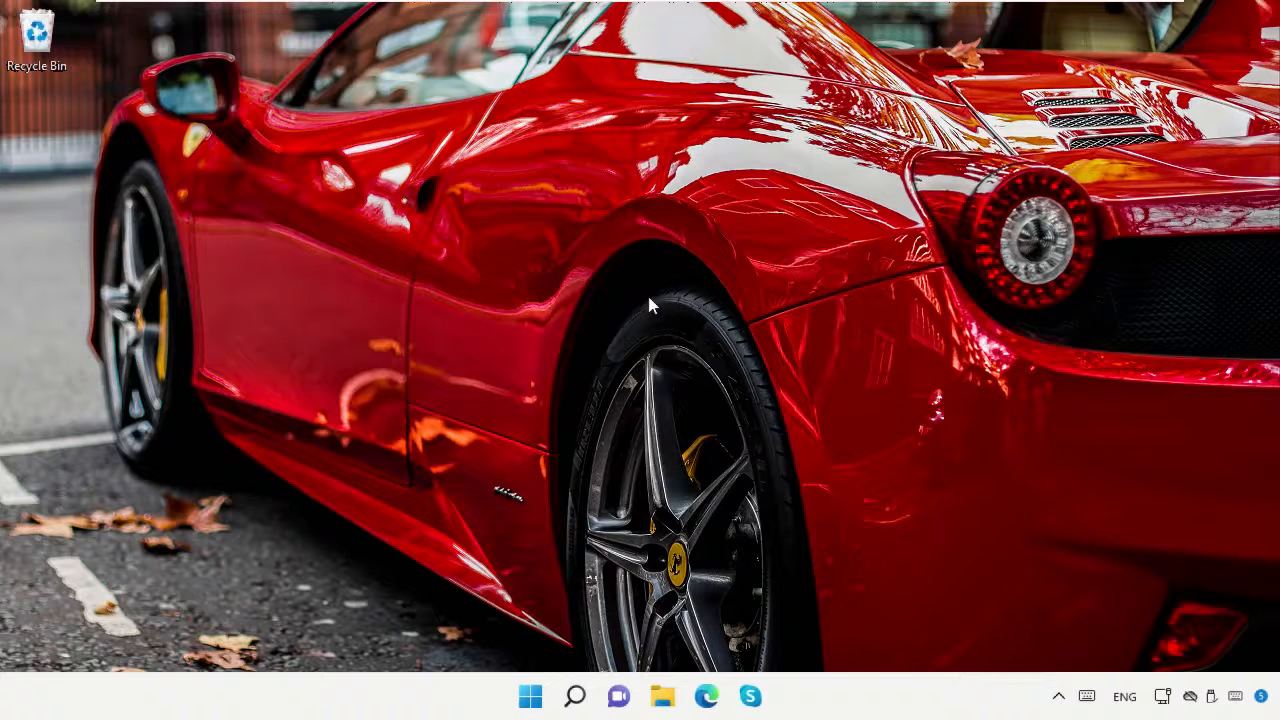
- Restart the computer and sign back in by entering the account password
{"action": "right_click", "coordinate": [525, 708]}
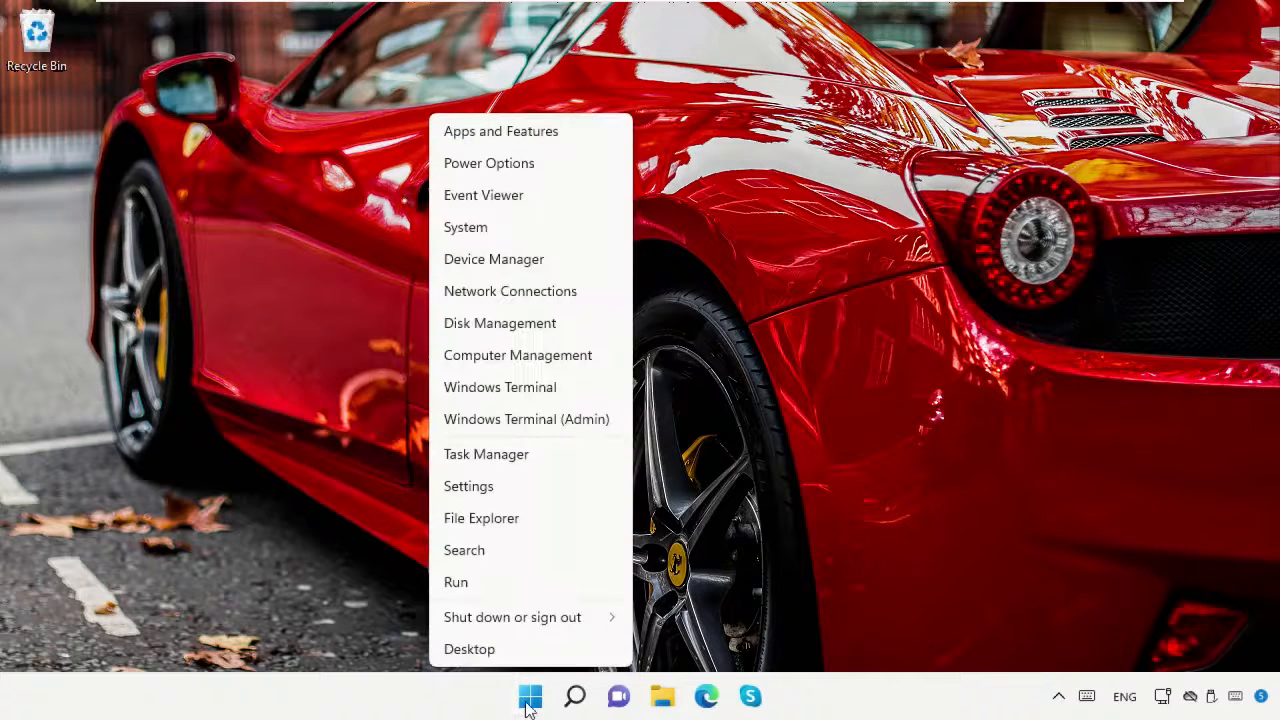
{"action": "mouse_move", "coordinate": [610, 614]}
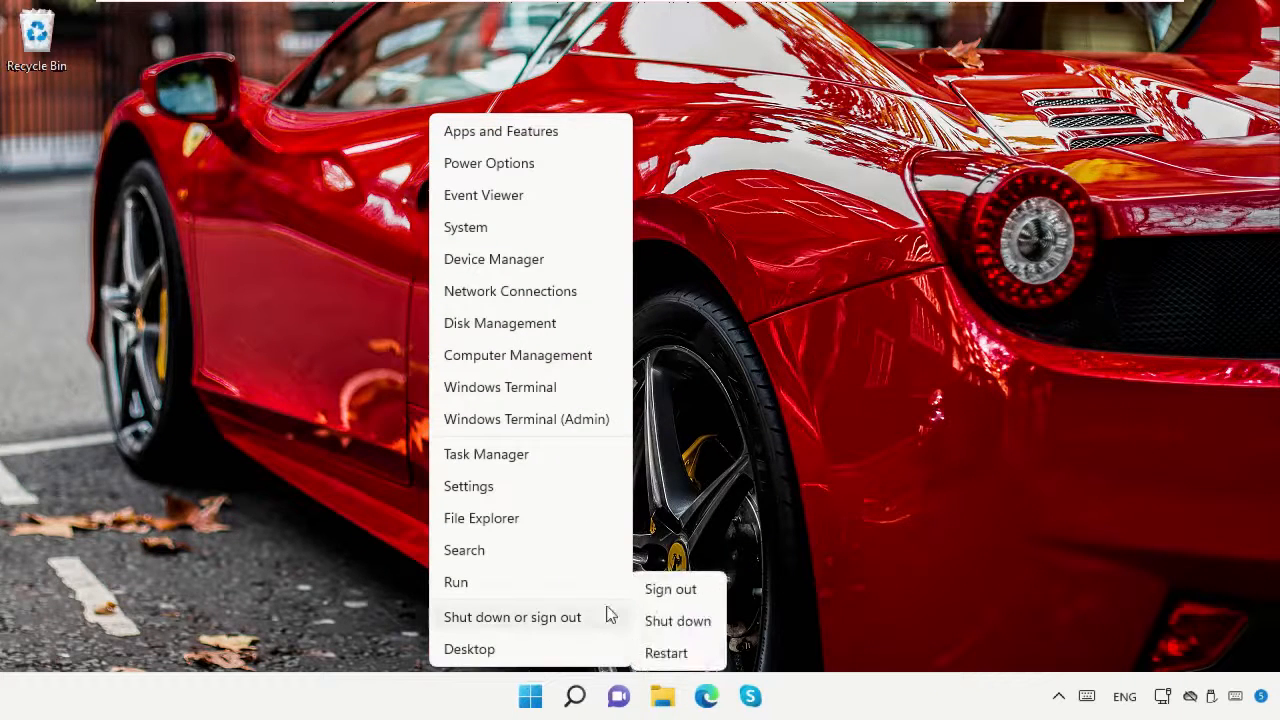
{"action": "left_click", "coordinate": [678, 652]}
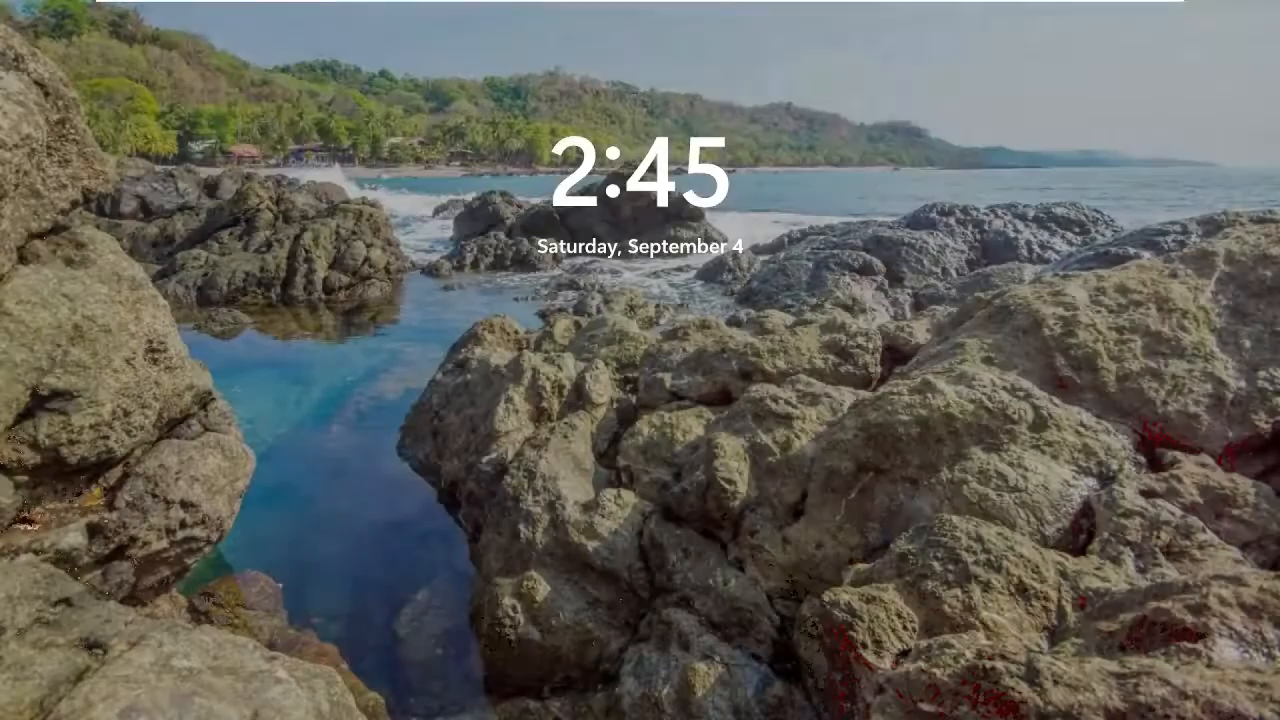
{"action": "key", "text": "space"}
{"action": "type", "text": "*****"}
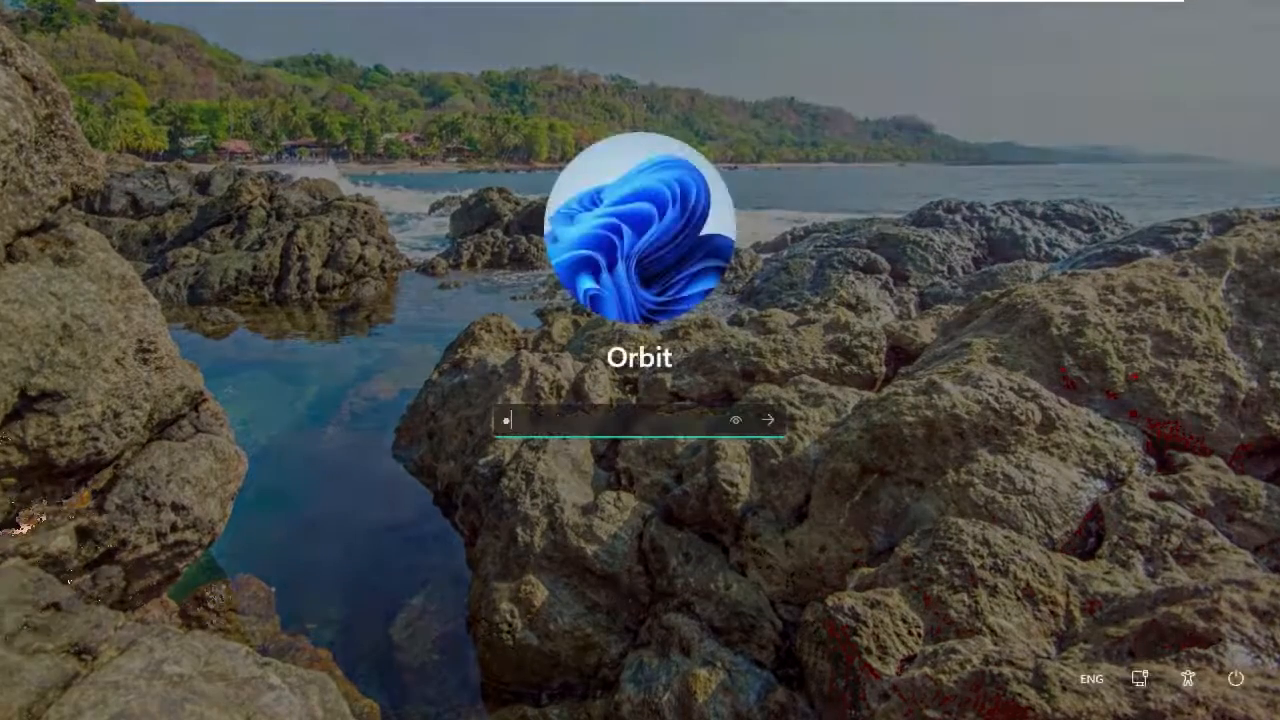
{"action": "key", "text": "Return"}
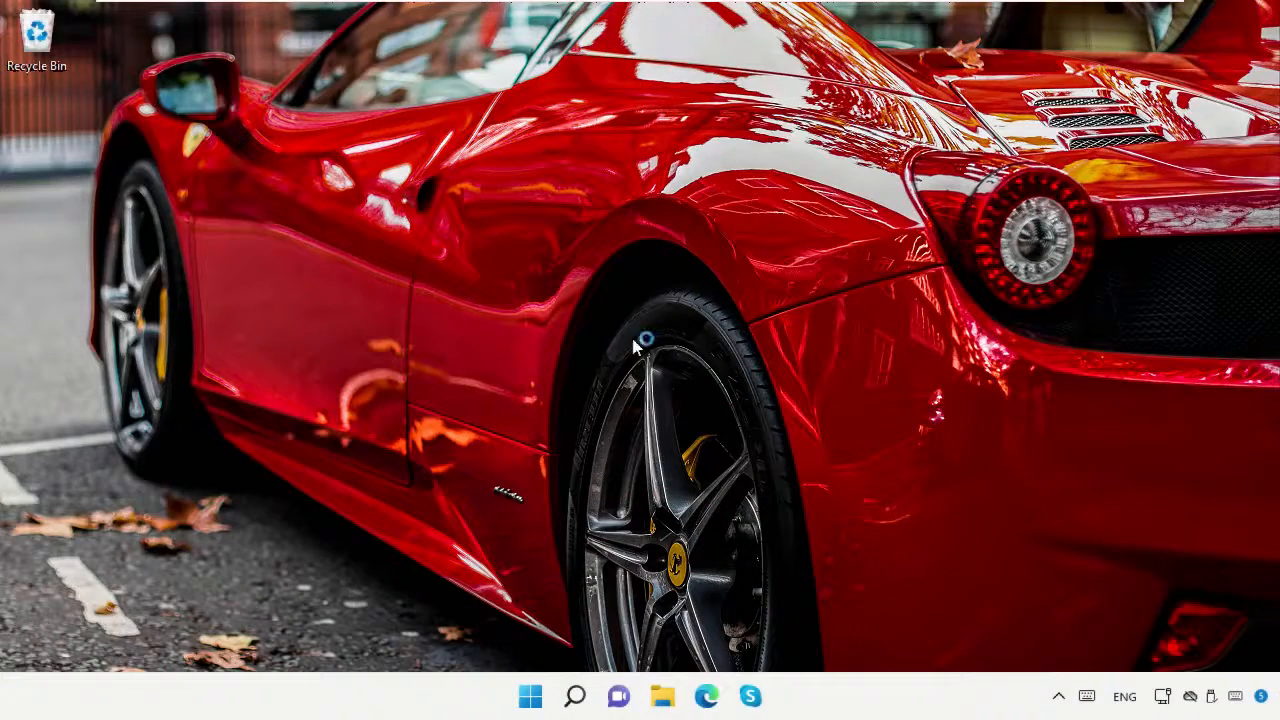
- Search Windows for "troubleshoot settings" and open the Troubleshoot settings page
{"action": "left_click", "coordinate": [575, 697]}
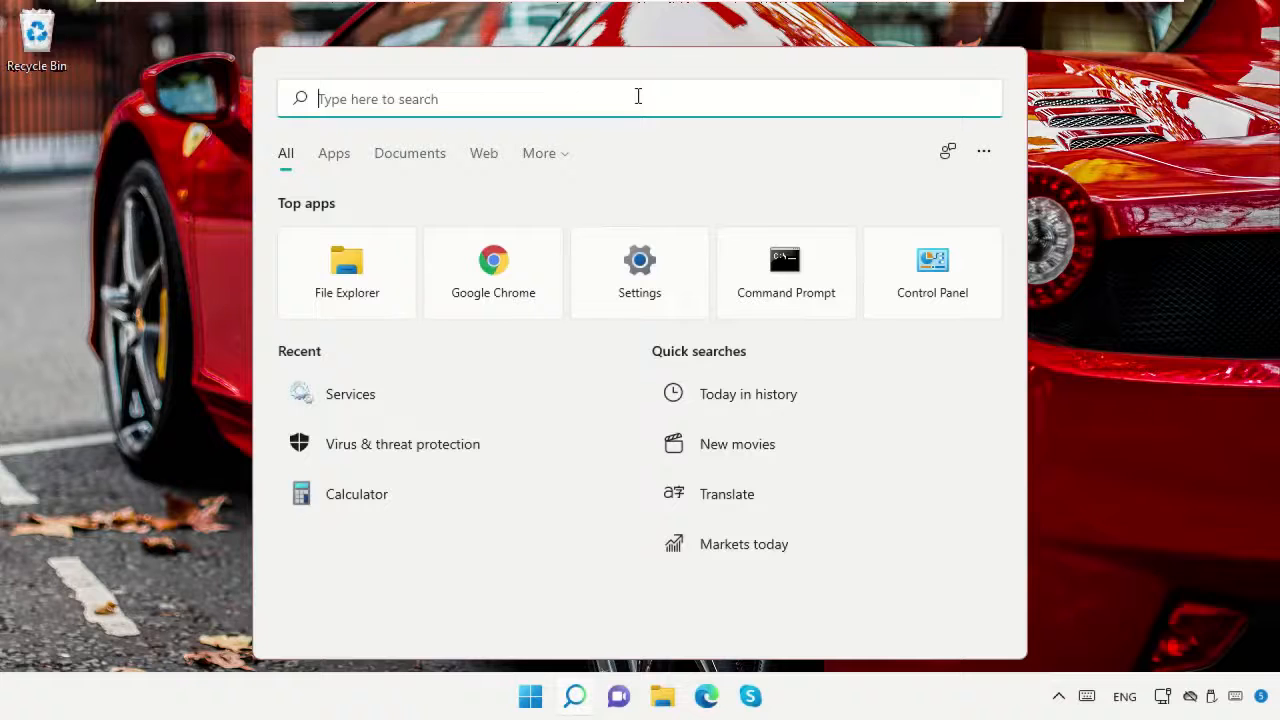
{"action": "type", "text": "troubleshoot settings"}
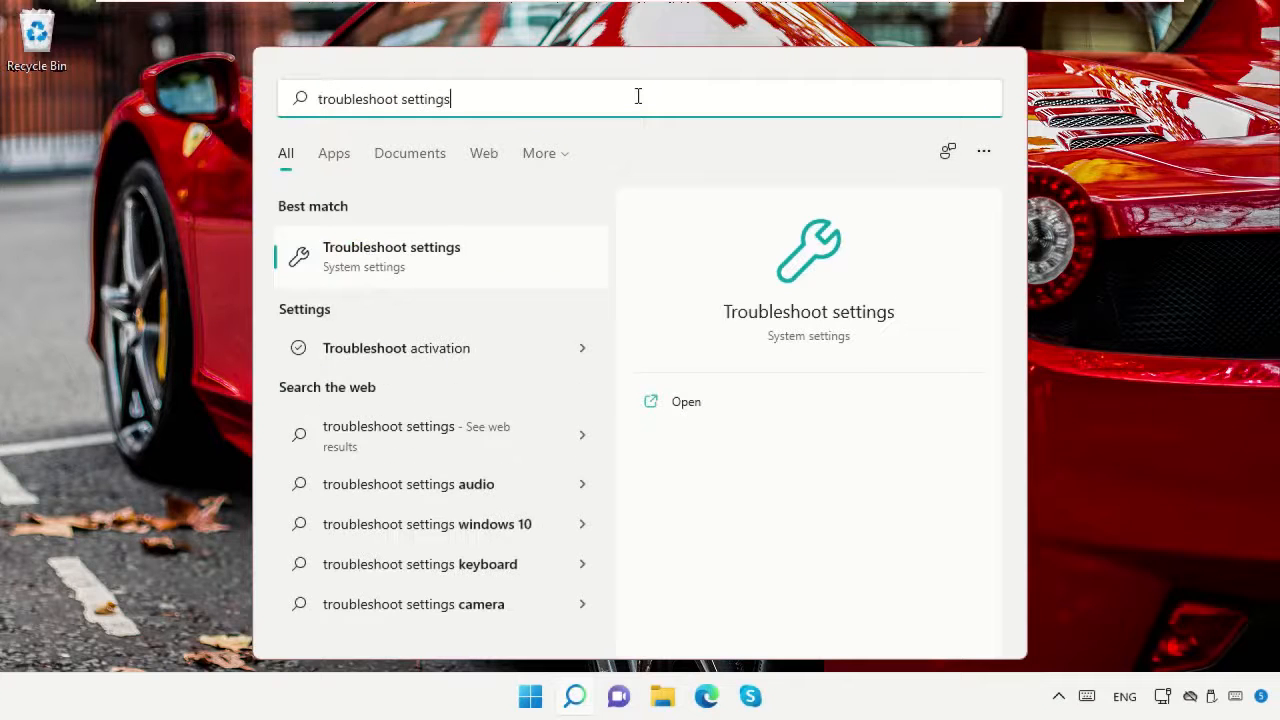
{"action": "left_click", "coordinate": [441, 270]}
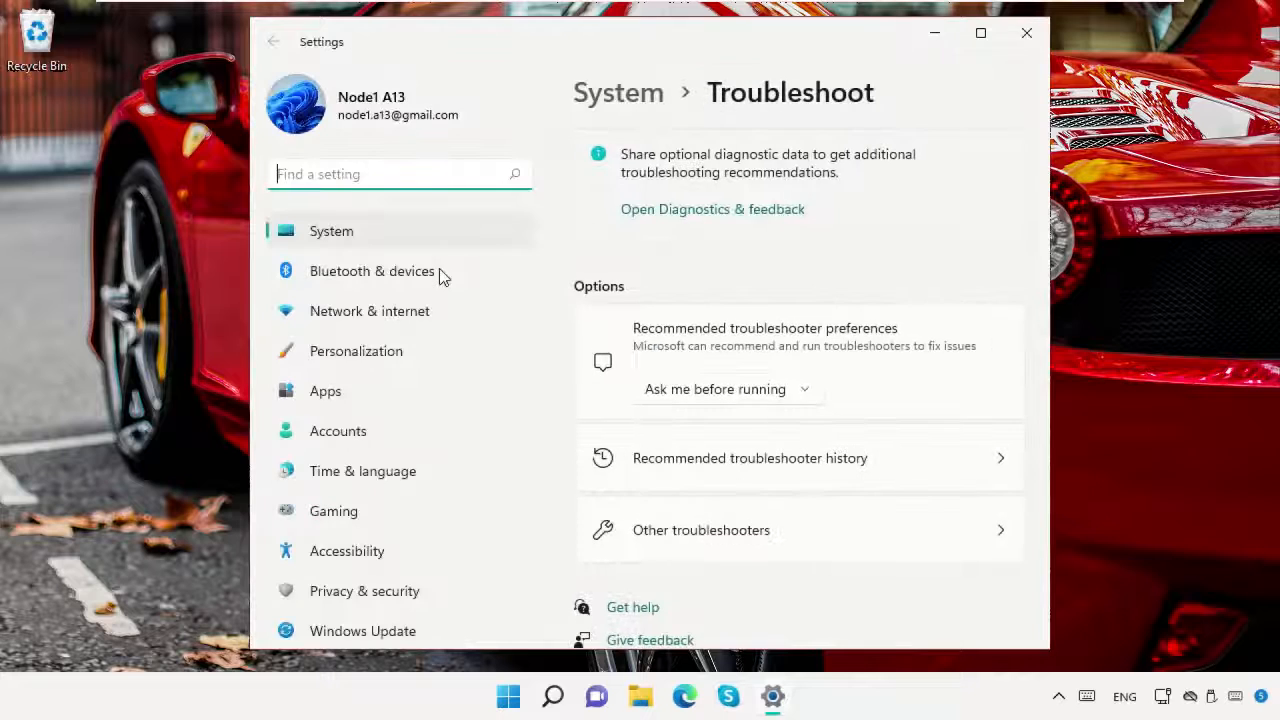
- Run the Windows Update troubleshooter from the other troubleshooters and close both the troubleshooter and Settings
{"action": "left_click", "coordinate": [743, 554]}
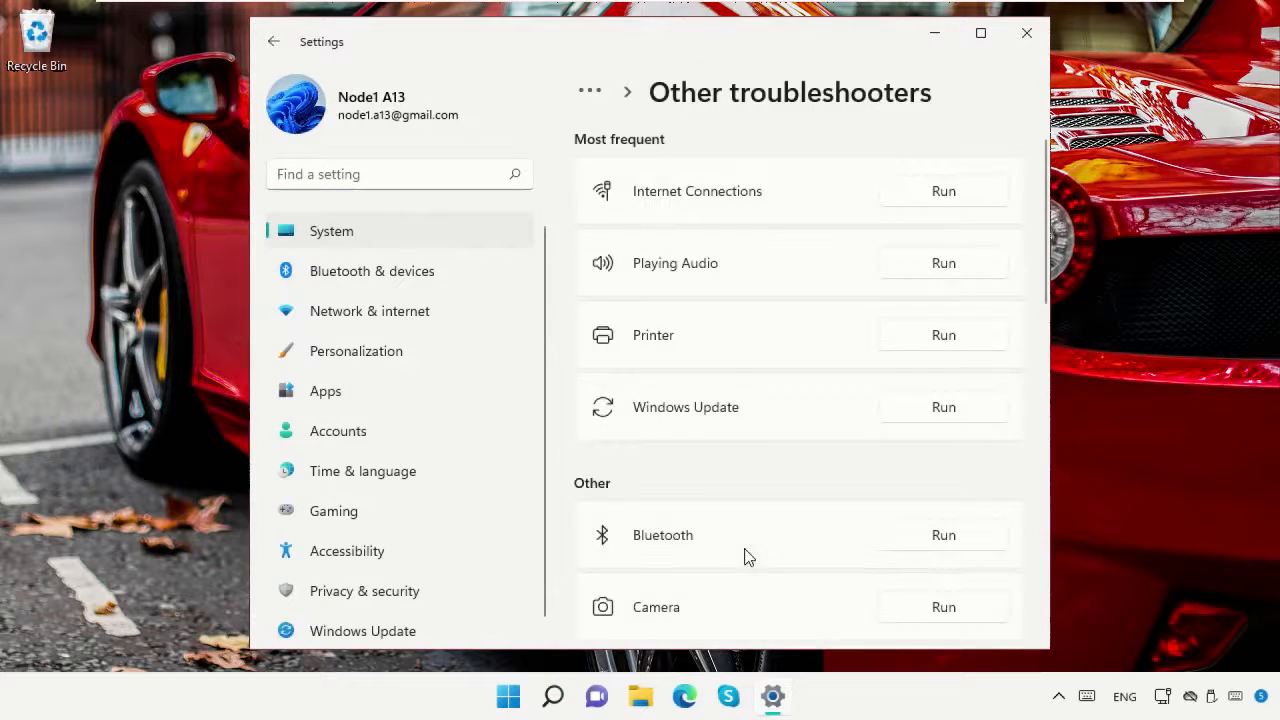
{"action": "left_click", "coordinate": [943, 408]}
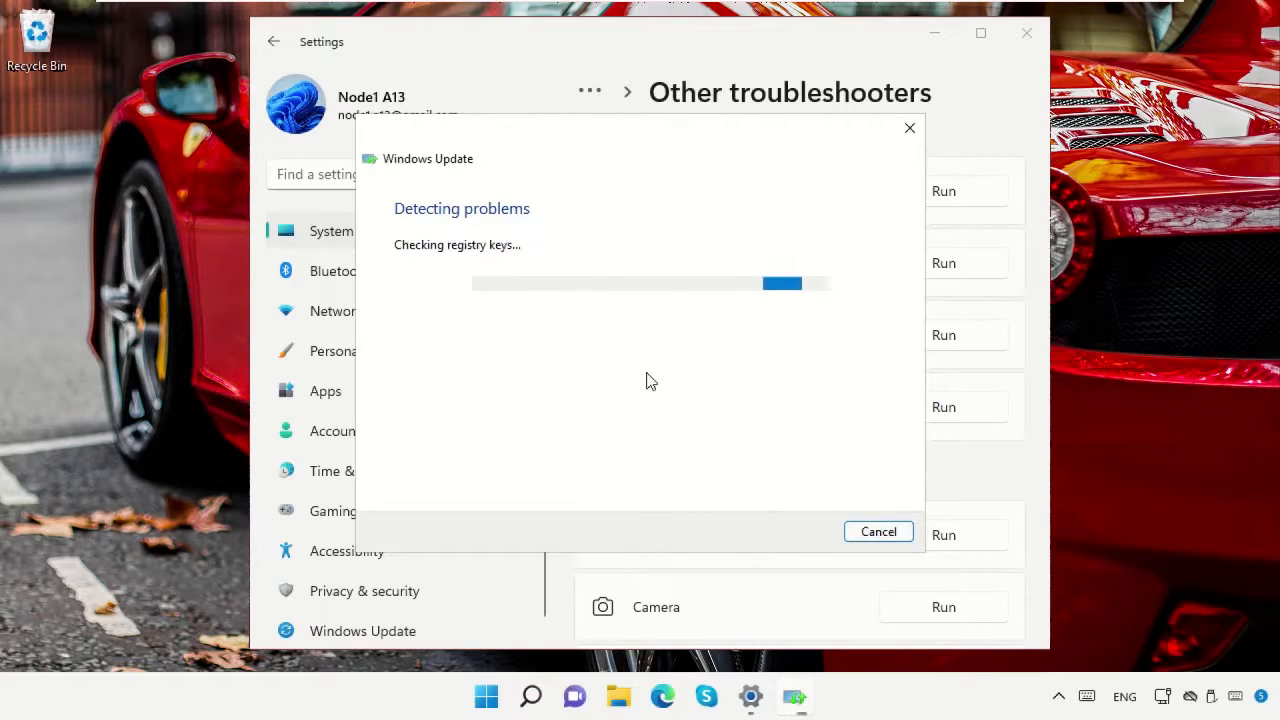
{"action": "left_click", "coordinate": [908, 131]}
{"action": "left_click", "coordinate": [1026, 33]}
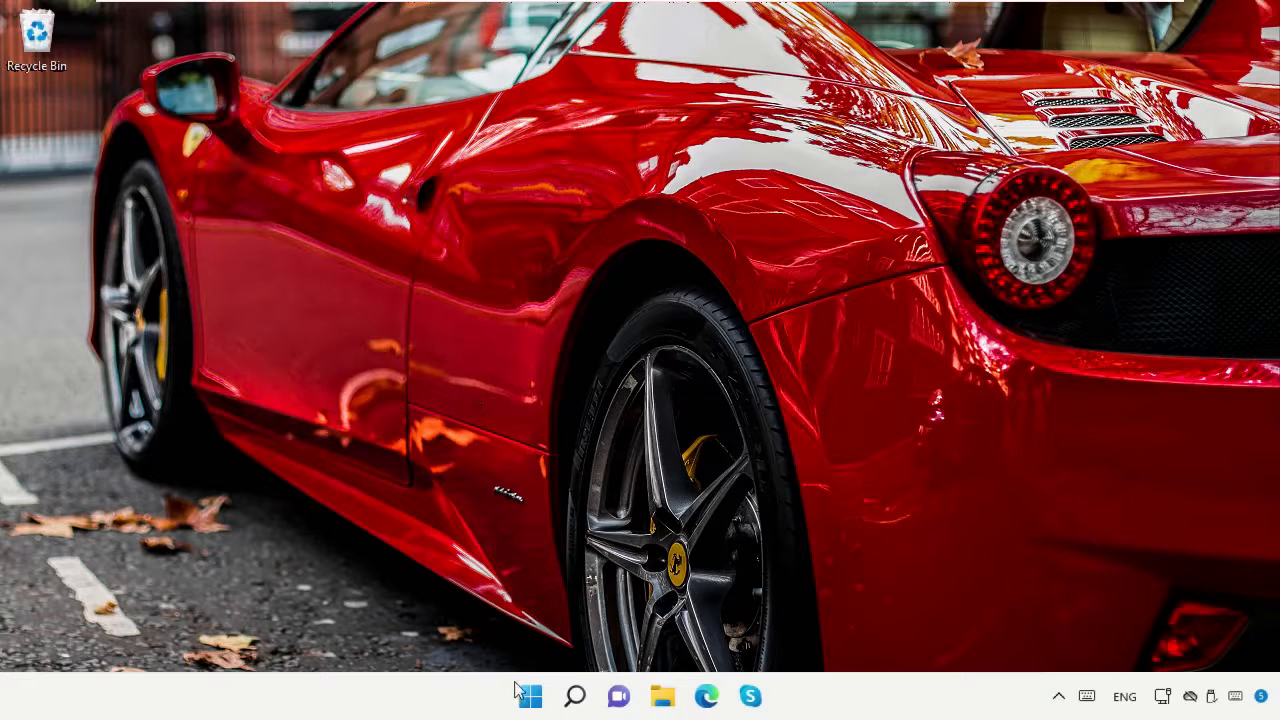
- Search Windows for "Regedit" and open Registry Editor
{"action": "left_click", "coordinate": [574, 697]}
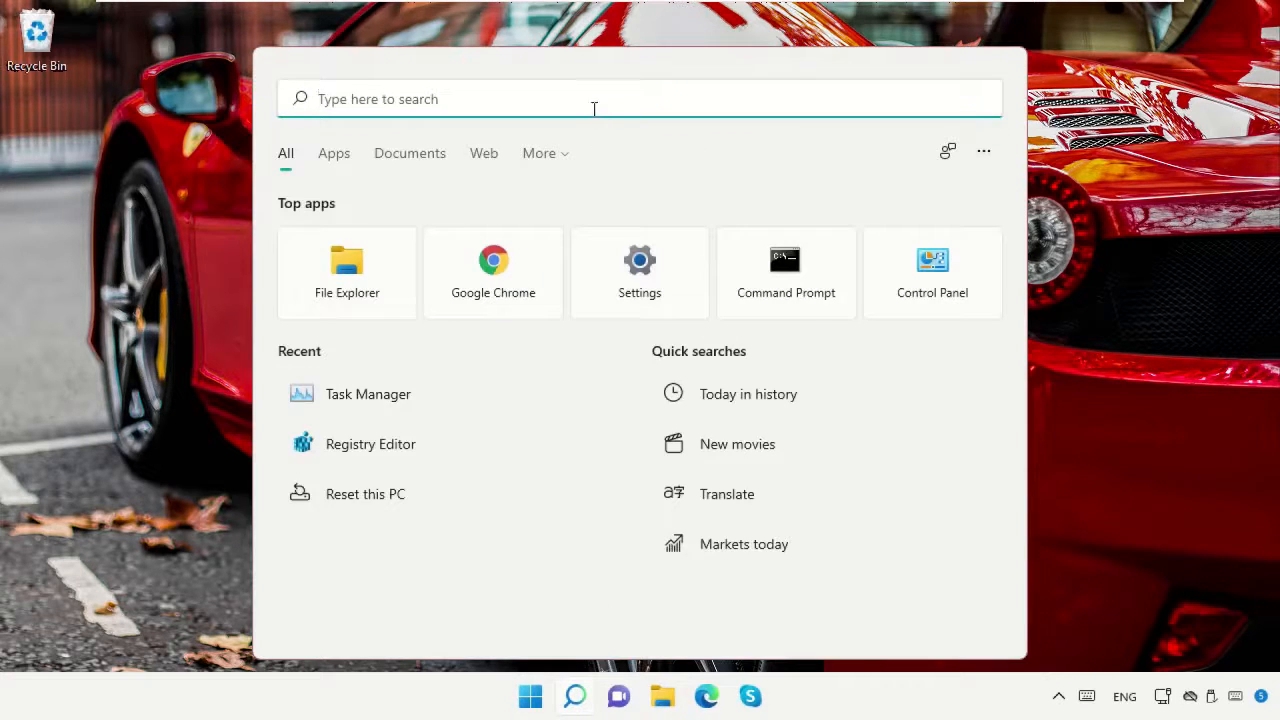
{"action": "type", "text": "Regedit"}
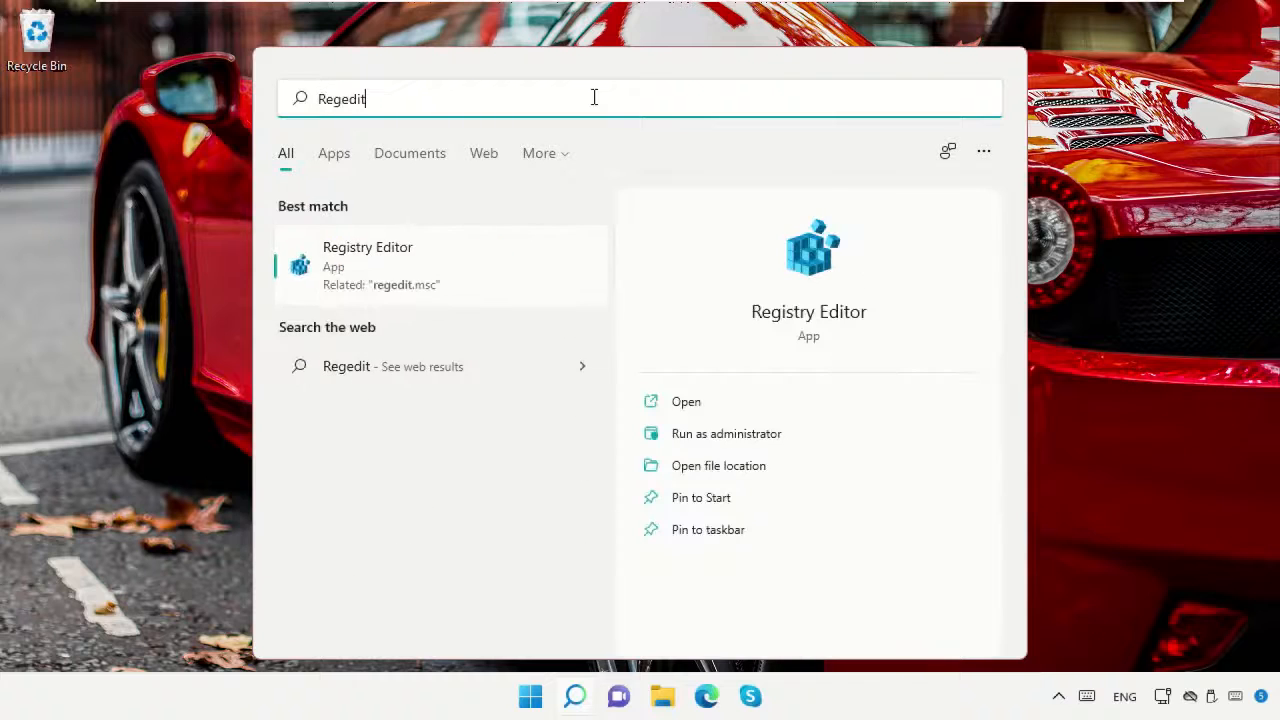
{"action": "left_click", "coordinate": [400, 258]}
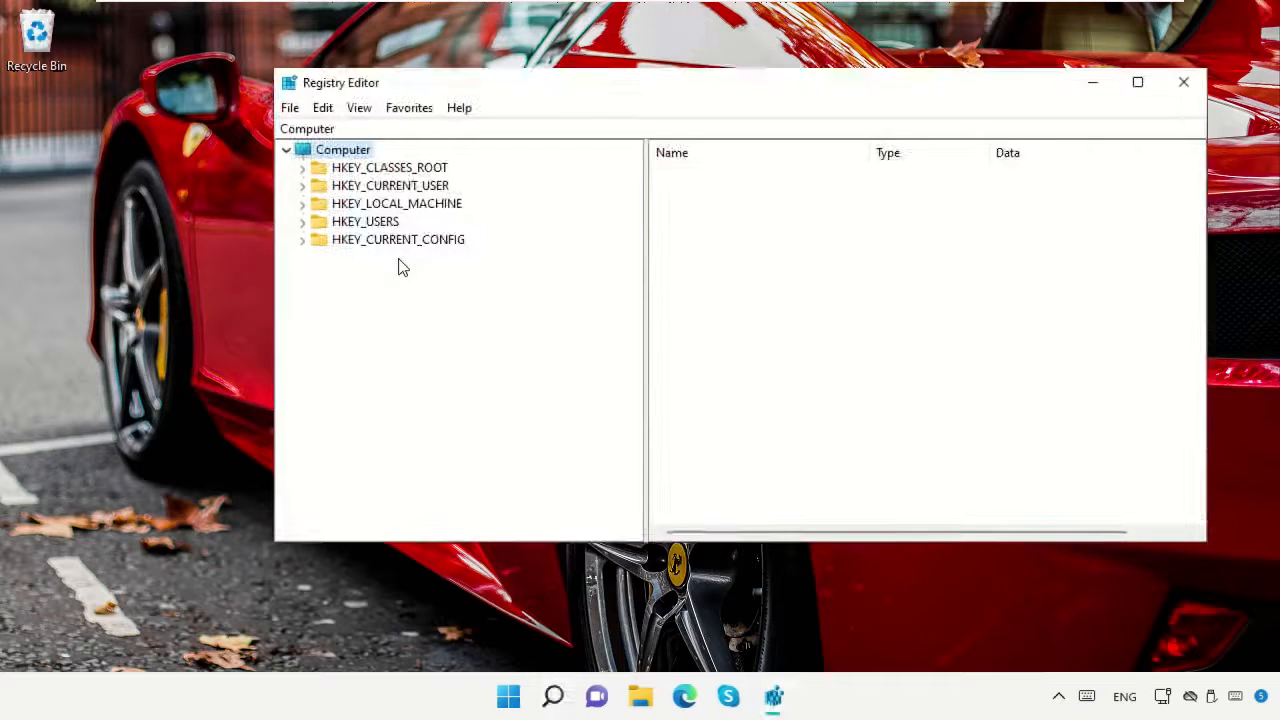
- Go to the registry key HKEY_LOCAL_MACHINE\SYSTEM\CurrentControlSet\Control
{"action": "left_click", "coordinate": [365, 204]}
{"action": "left_click", "coordinate": [302, 204]}
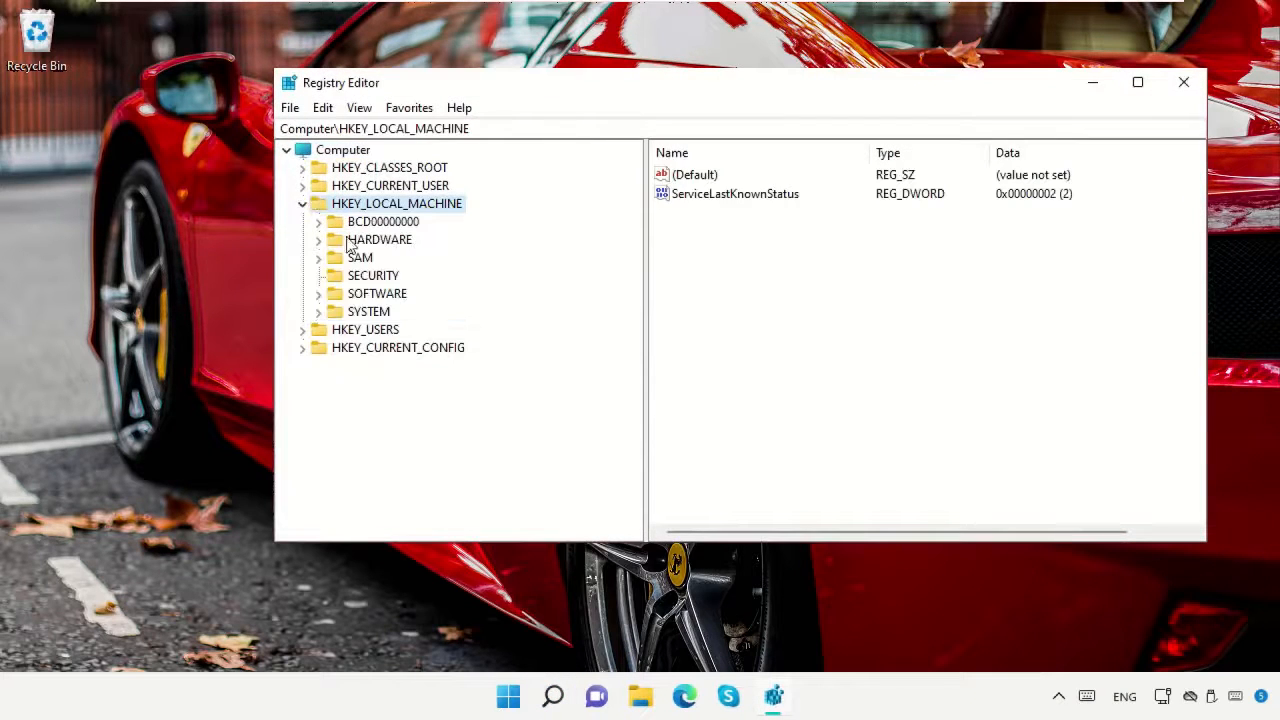
{"action": "left_click", "coordinate": [365, 312]}
{"action": "left_click", "coordinate": [318, 312]}
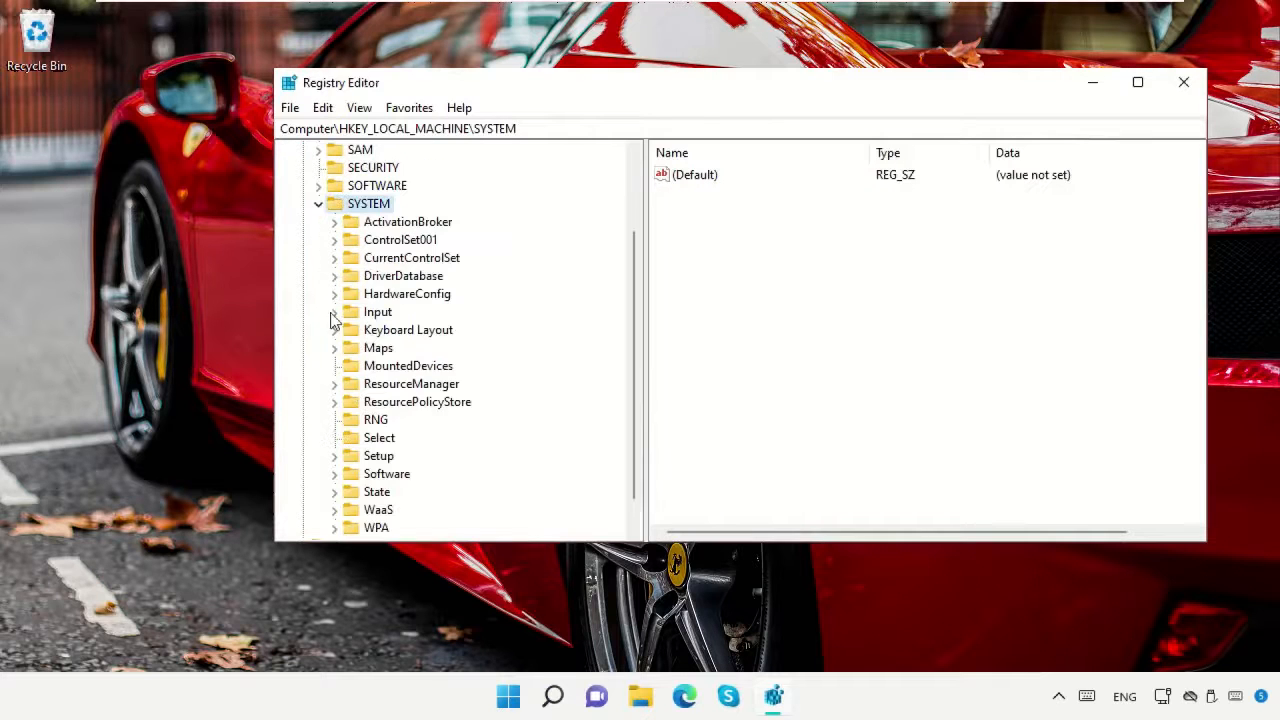
{"action": "left_click", "coordinate": [334, 258]}
{"action": "left_click", "coordinate": [366, 282]}
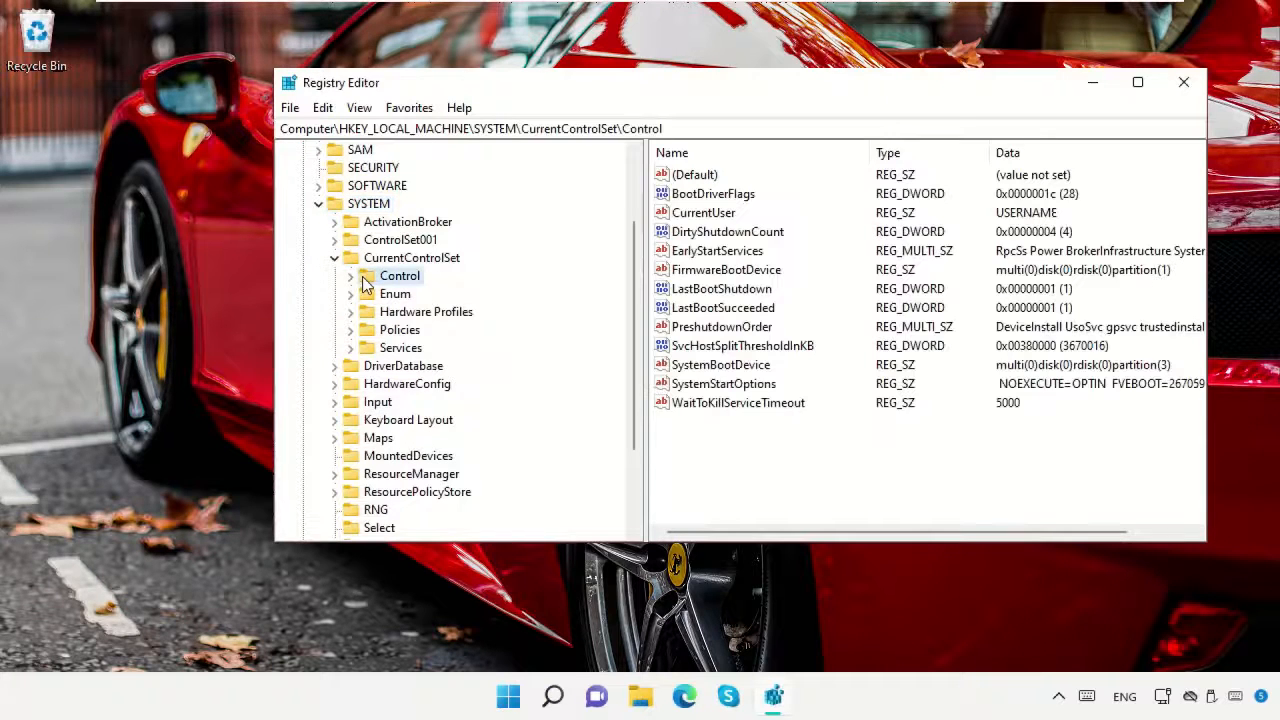
- Open the SvcHostSplitThresholdInKB value of the Control key for editing
{"action": "left_click", "coordinate": [686, 347]}
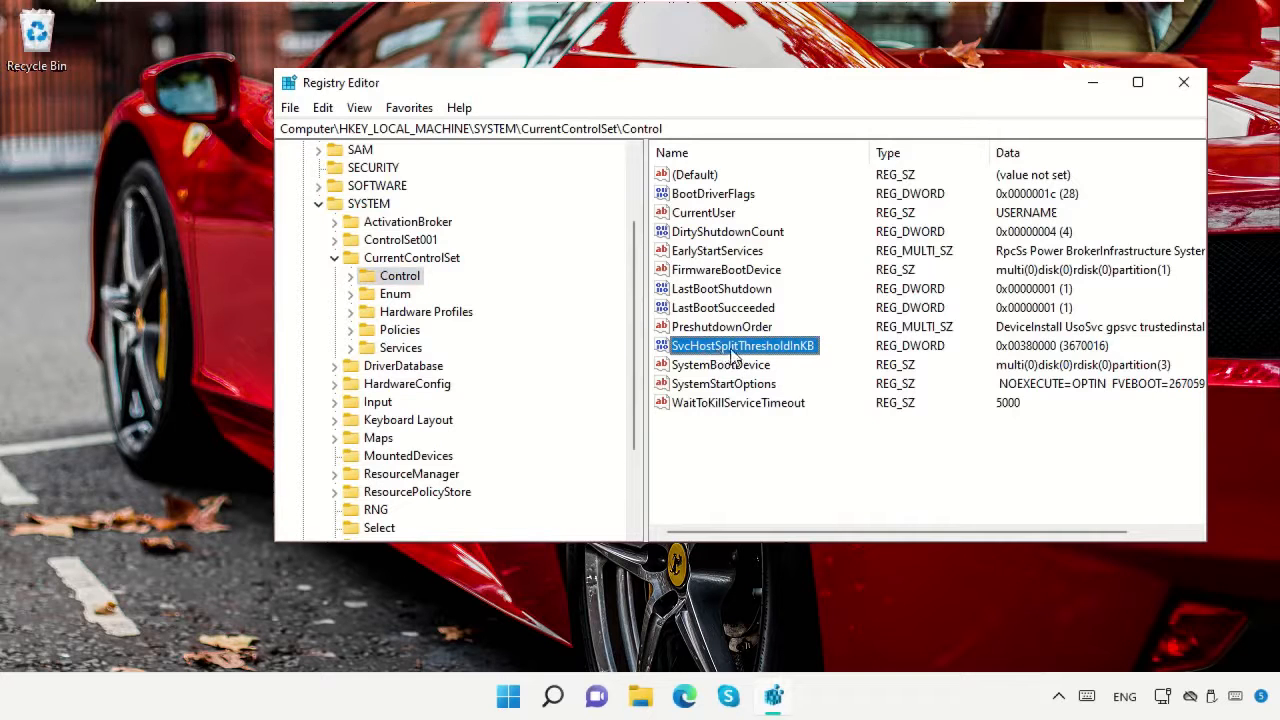
{"action": "double_click", "coordinate": [732, 350]}
{"action": "left_click", "coordinate": [457, 276]}
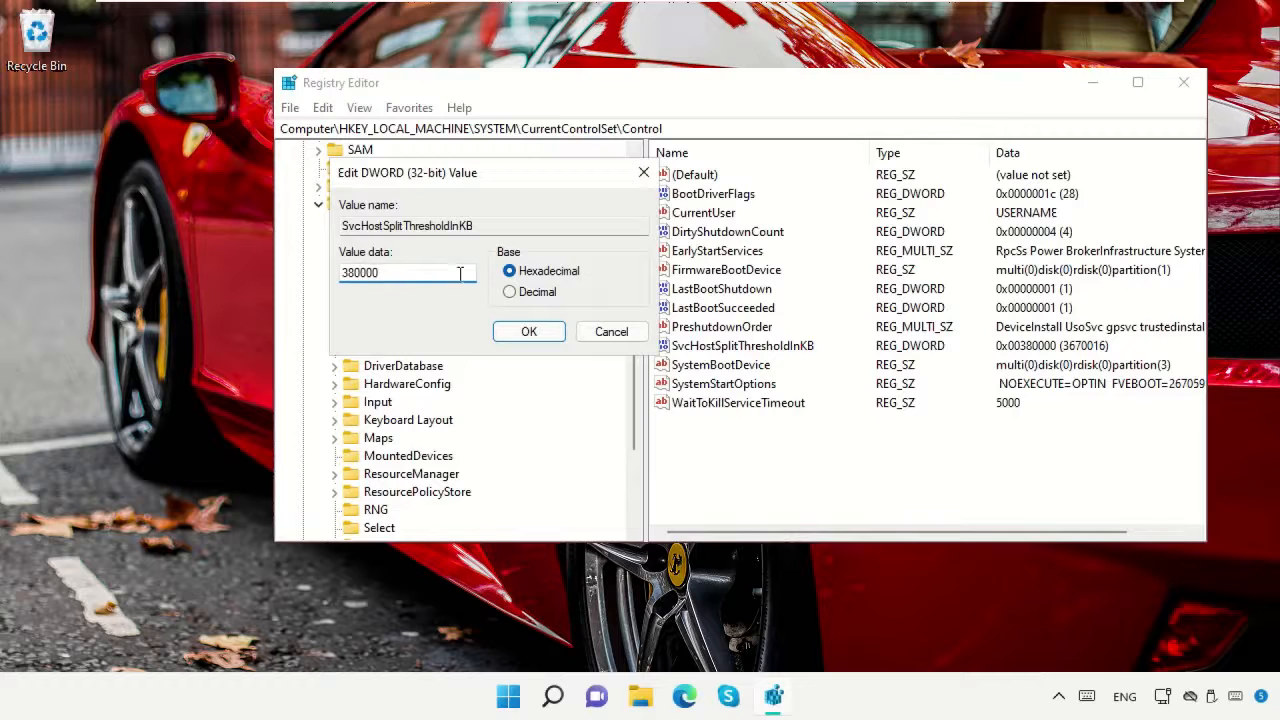
- Search Windows for "System information", open the System Information app and check the memory entries in the system summary
{"action": "left_click", "coordinate": [553, 692]}
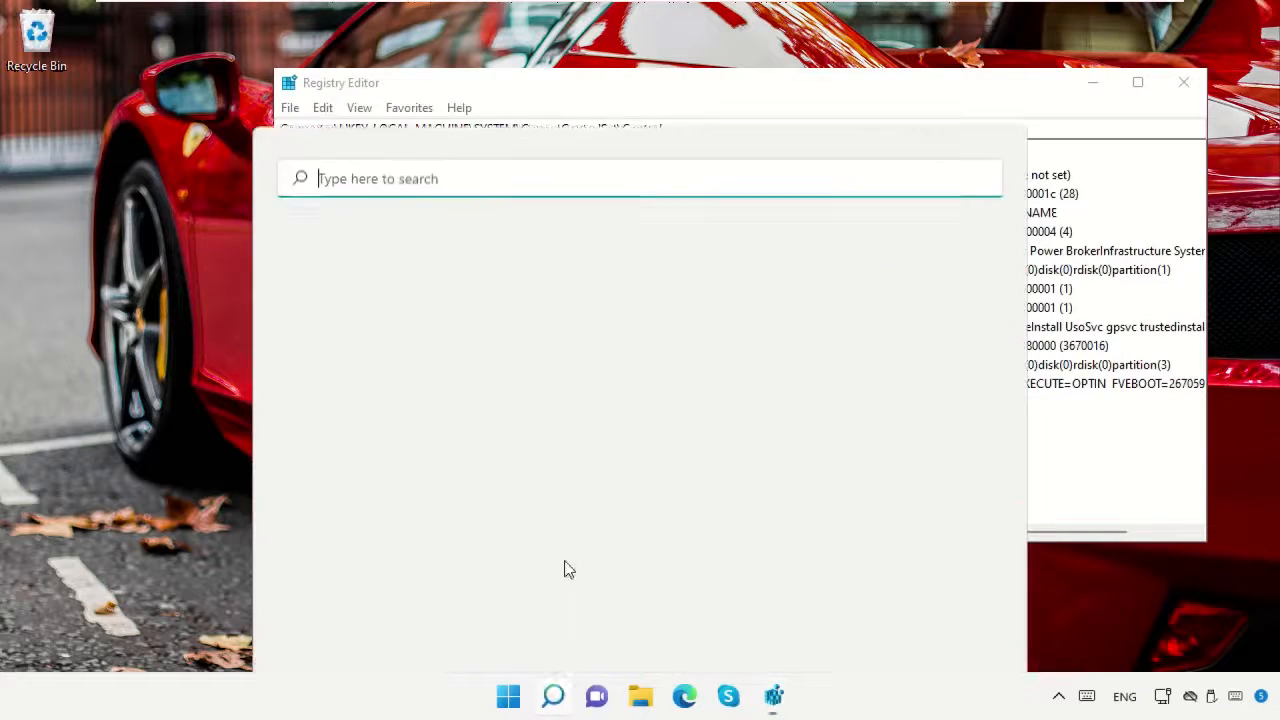
{"action": "type", "text": "System information"}
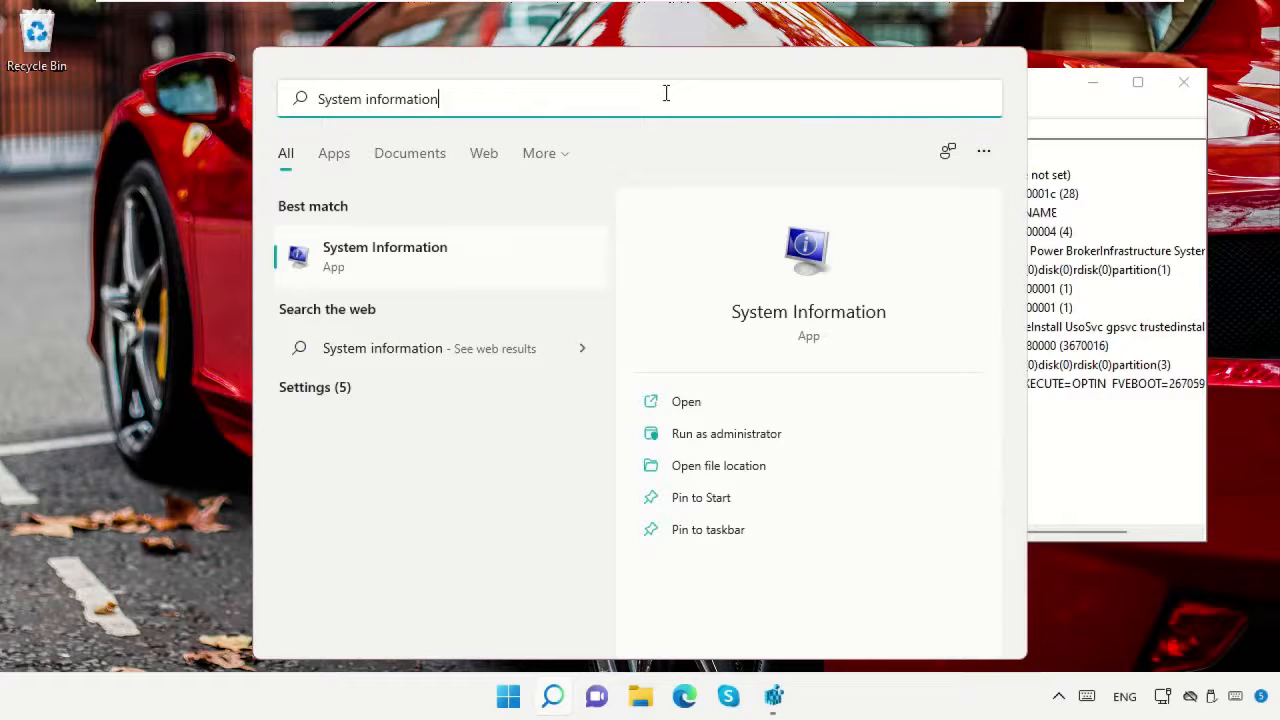
{"action": "left_click", "coordinate": [445, 247]}
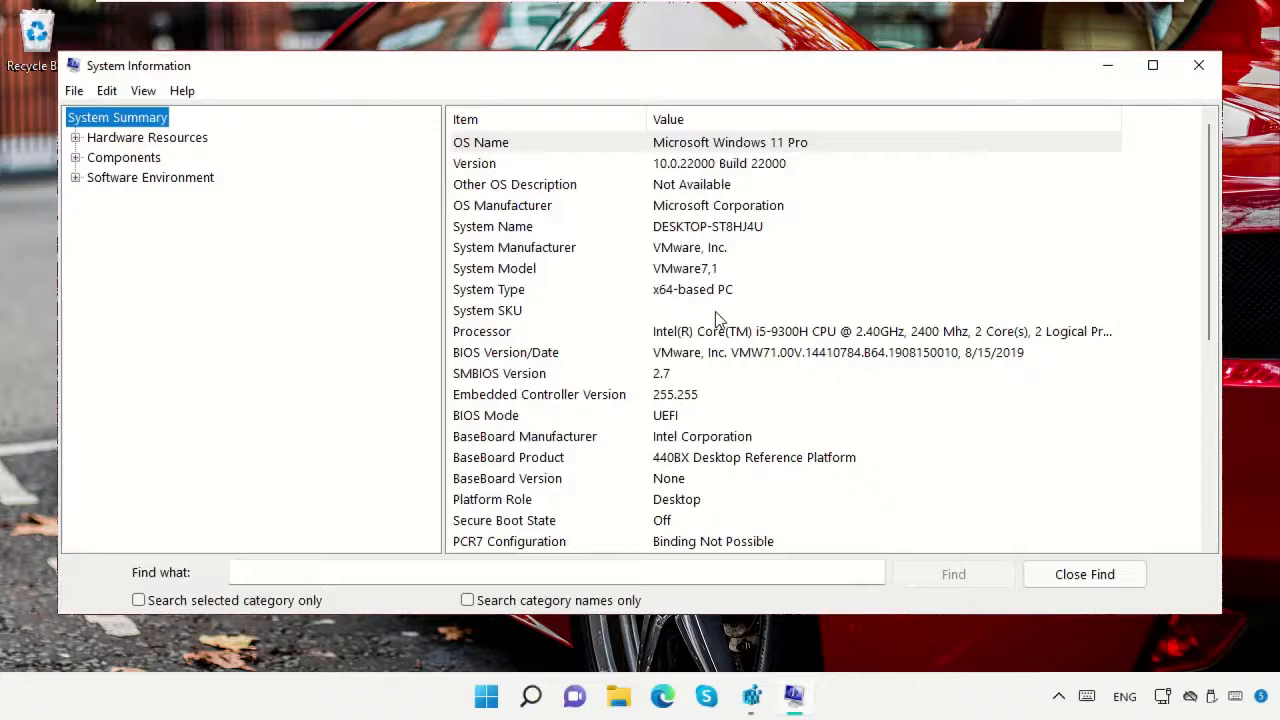
{"action": "scroll", "coordinate": [715, 311], "scroll_direction": "down", "scroll_amount": 4}
{"action": "scroll", "coordinate": [715, 318], "scroll_direction": "down", "scroll_amount": 2}
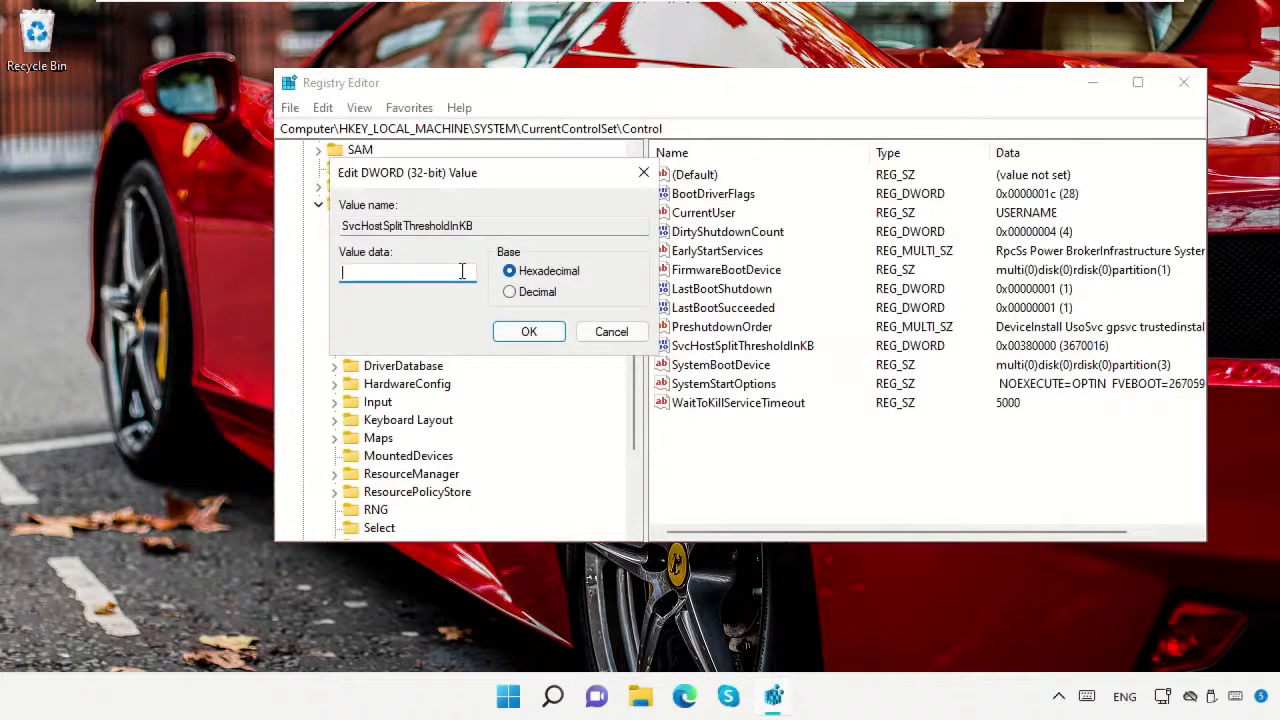
- Search Windows for "calculator" and open the Calculator app
{"action": "left_click", "coordinate": [553, 697]}
{"action": "type", "text": "calculator"}
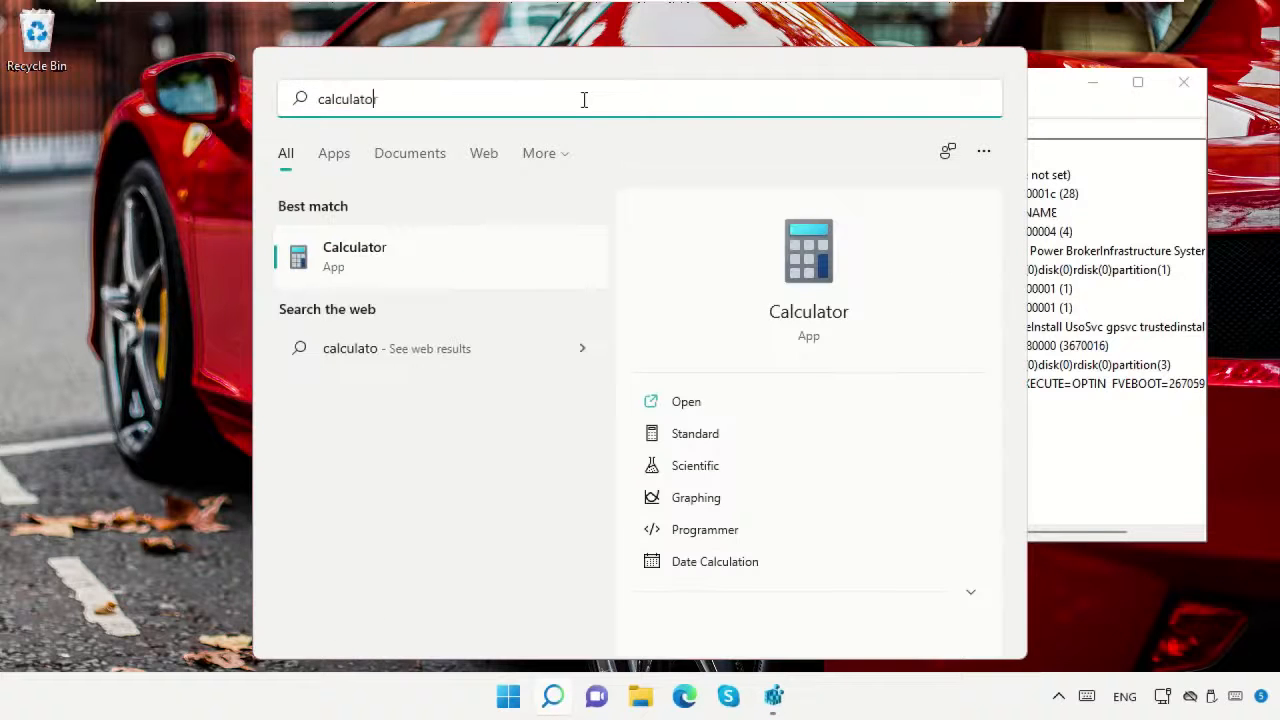
{"action": "left_click", "coordinate": [470, 253]}
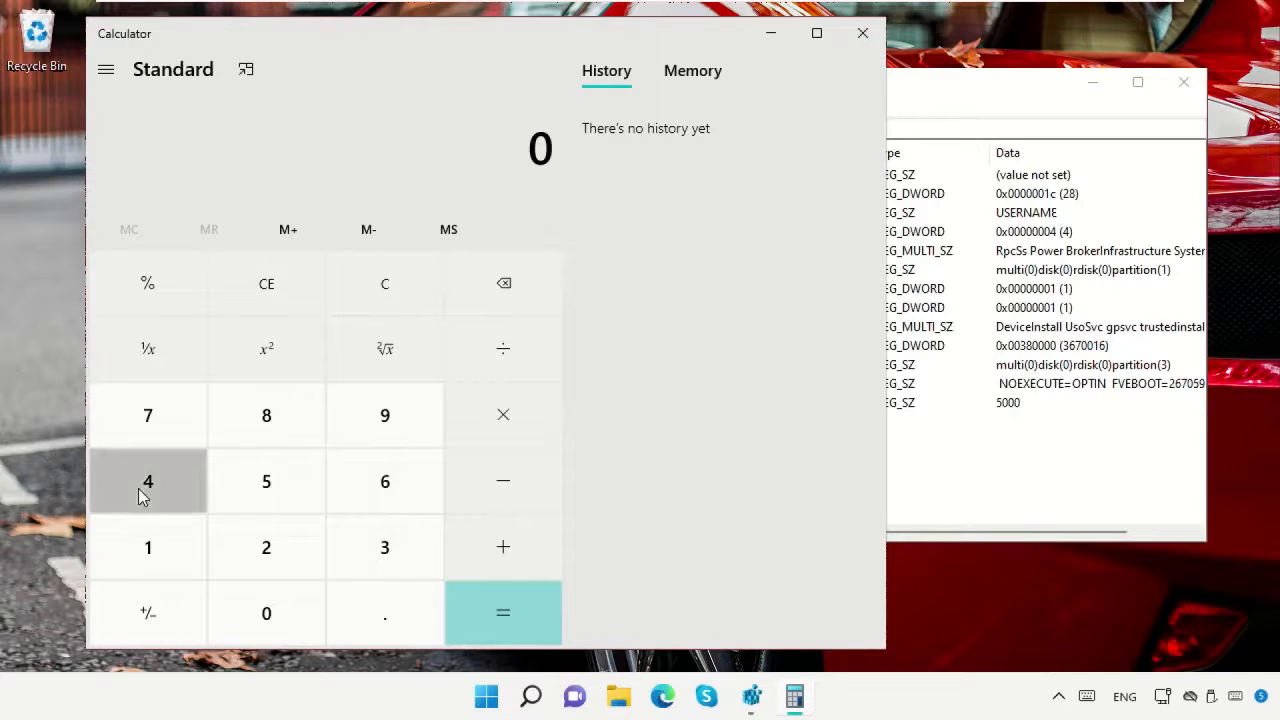
- Multiply 4.29 by 1024 in the calculator
{"action": "left_click", "coordinate": [138, 493]}
{"action": "left_click", "coordinate": [348, 609]}
{"action": "left_click", "coordinate": [310, 555]}
{"action": "left_click", "coordinate": [362, 420]}
{"action": "left_click", "coordinate": [509, 415]}
{"action": "left_click", "coordinate": [158, 543]}
{"action": "left_click", "coordinate": [268, 614]}
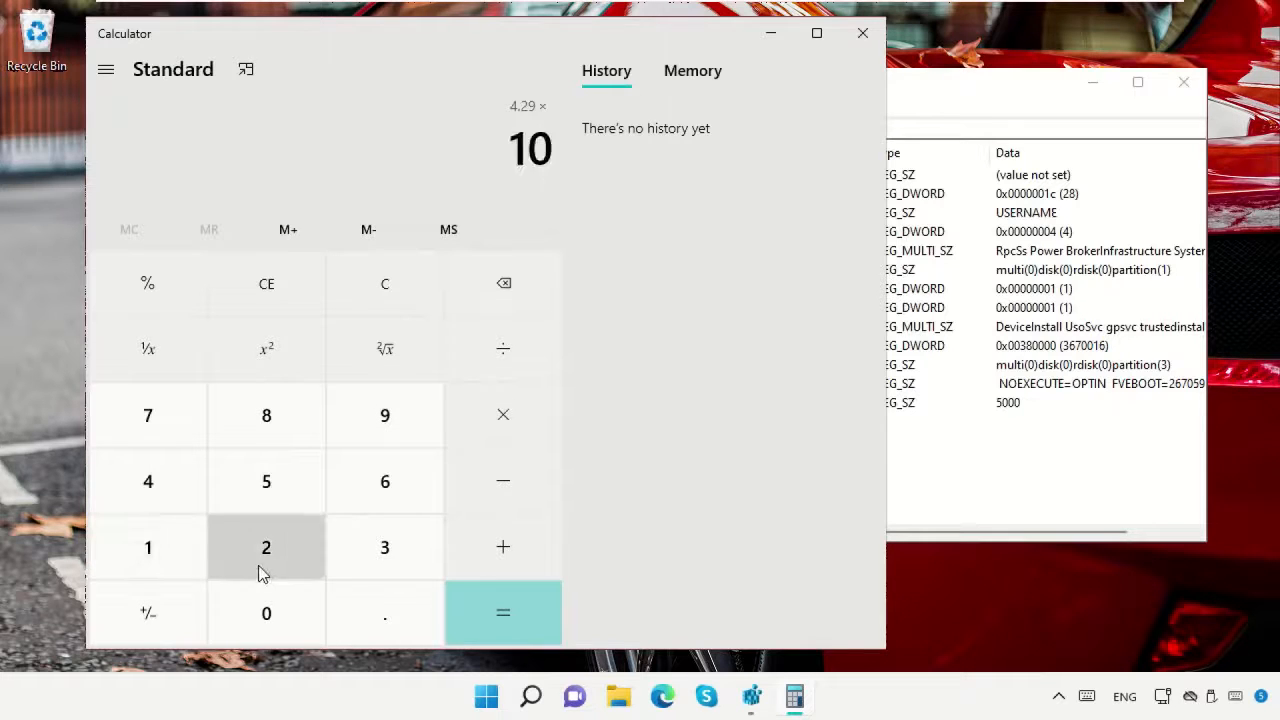
{"action": "left_click", "coordinate": [262, 566]}
{"action": "left_click", "coordinate": [154, 505]}
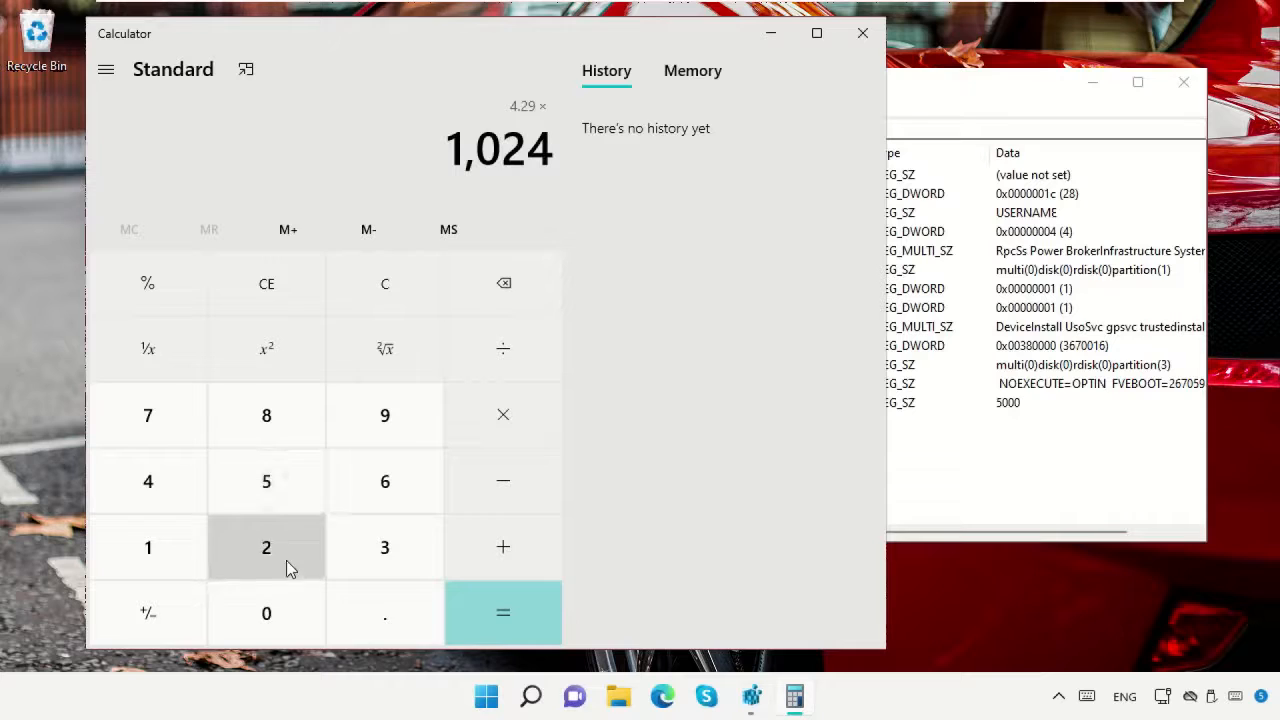
{"action": "left_click", "coordinate": [474, 616]}
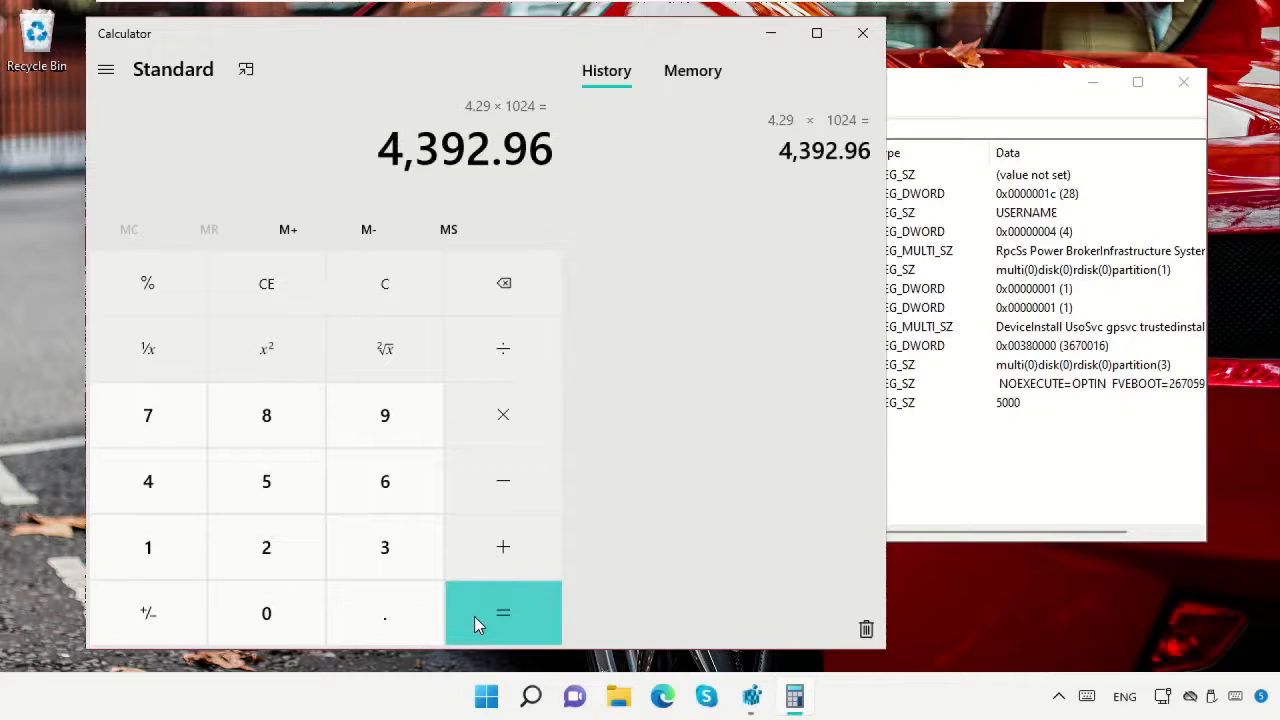
- Multiply the calculated result by 1024 once more
{"action": "left_click", "coordinate": [486, 434]}
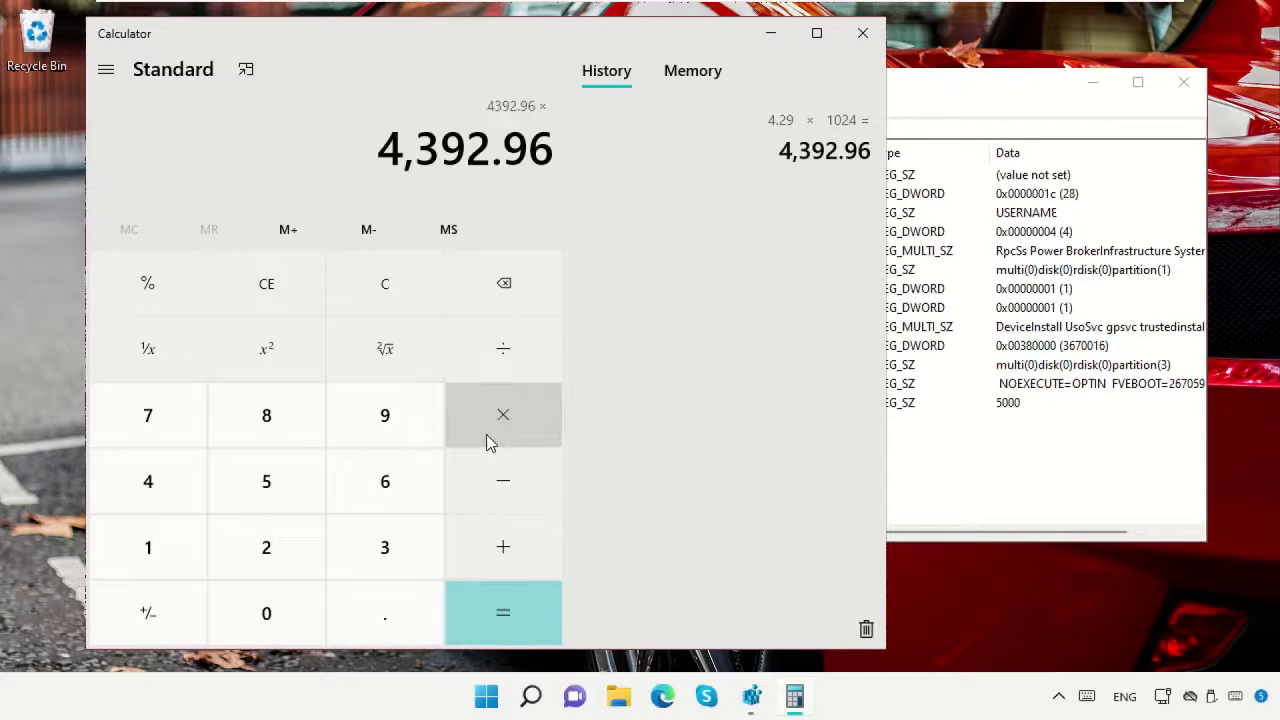
{"action": "left_click", "coordinate": [195, 550]}
{"action": "left_click", "coordinate": [257, 611]}
{"action": "left_click", "coordinate": [245, 555]}
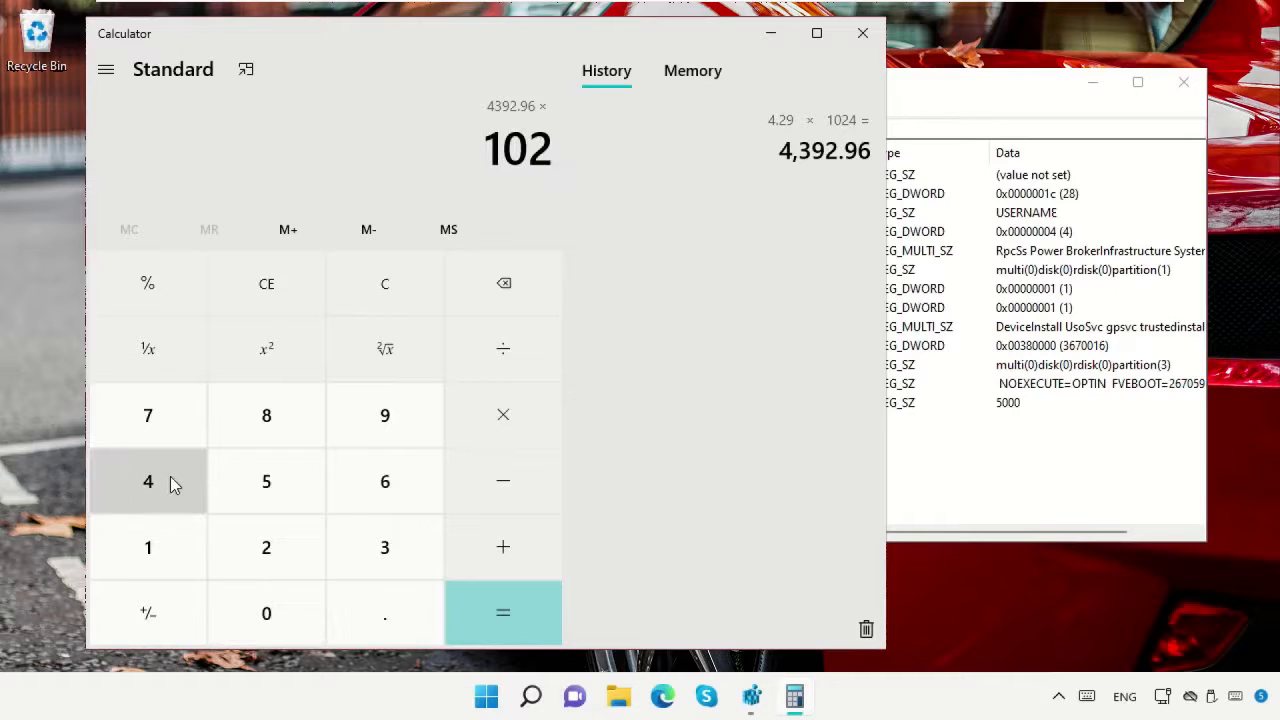
{"action": "left_click", "coordinate": [170, 483]}
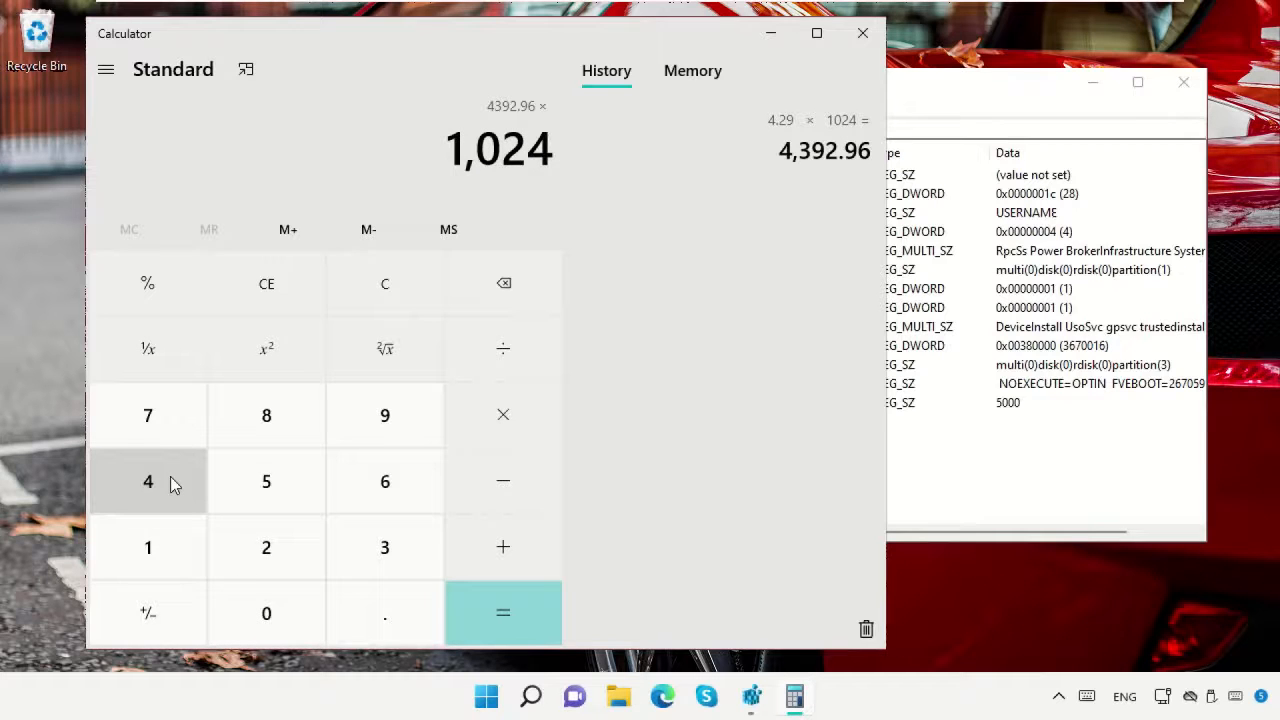
{"action": "left_click", "coordinate": [486, 622]}
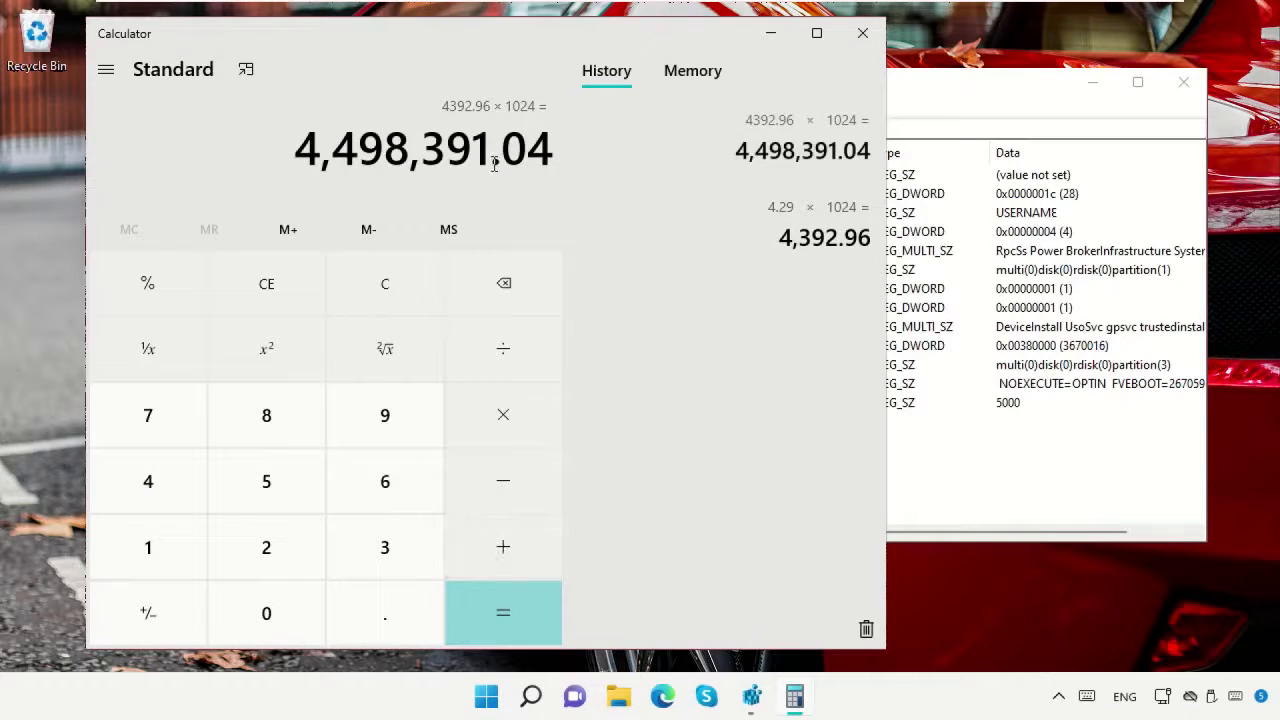
- Copy the whole-number part of the calculated result, without the decimals, and close Calculator
{"action": "left_click_drag", "start_coordinate": [492, 162], "coordinate": [298, 168]}
{"action": "right_click", "coordinate": [340, 166]}
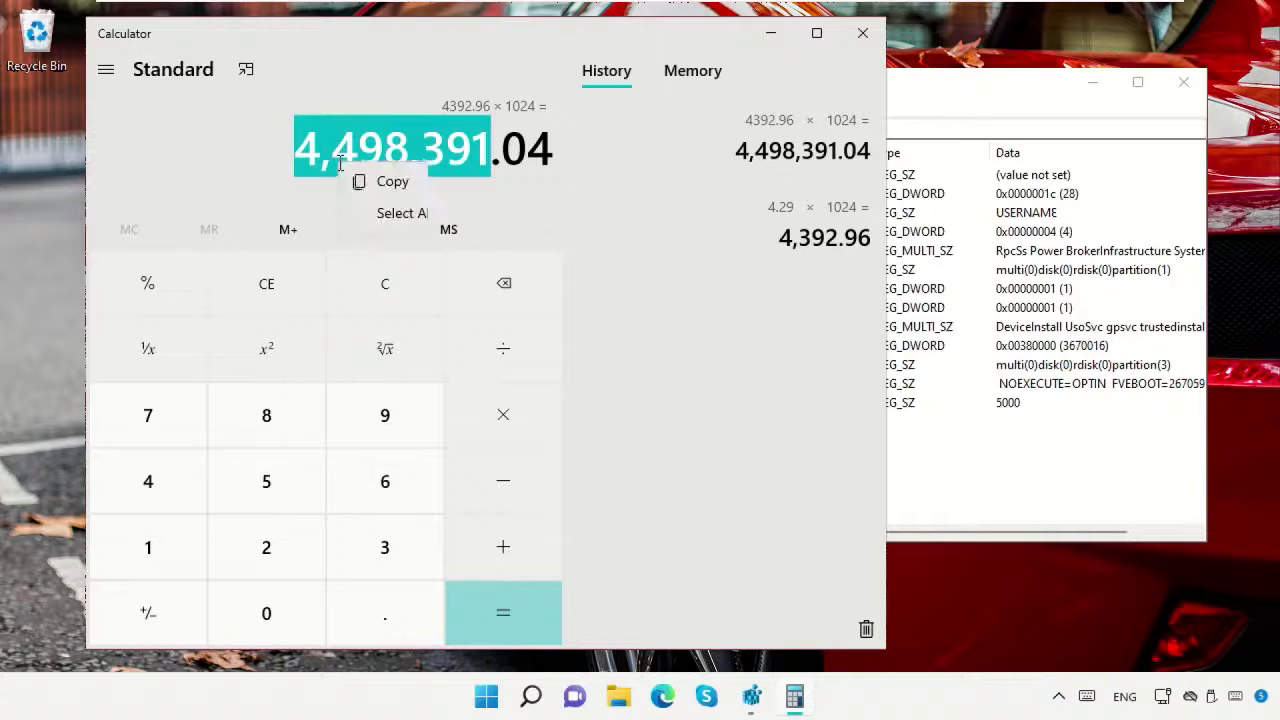
{"action": "left_click", "coordinate": [404, 181]}
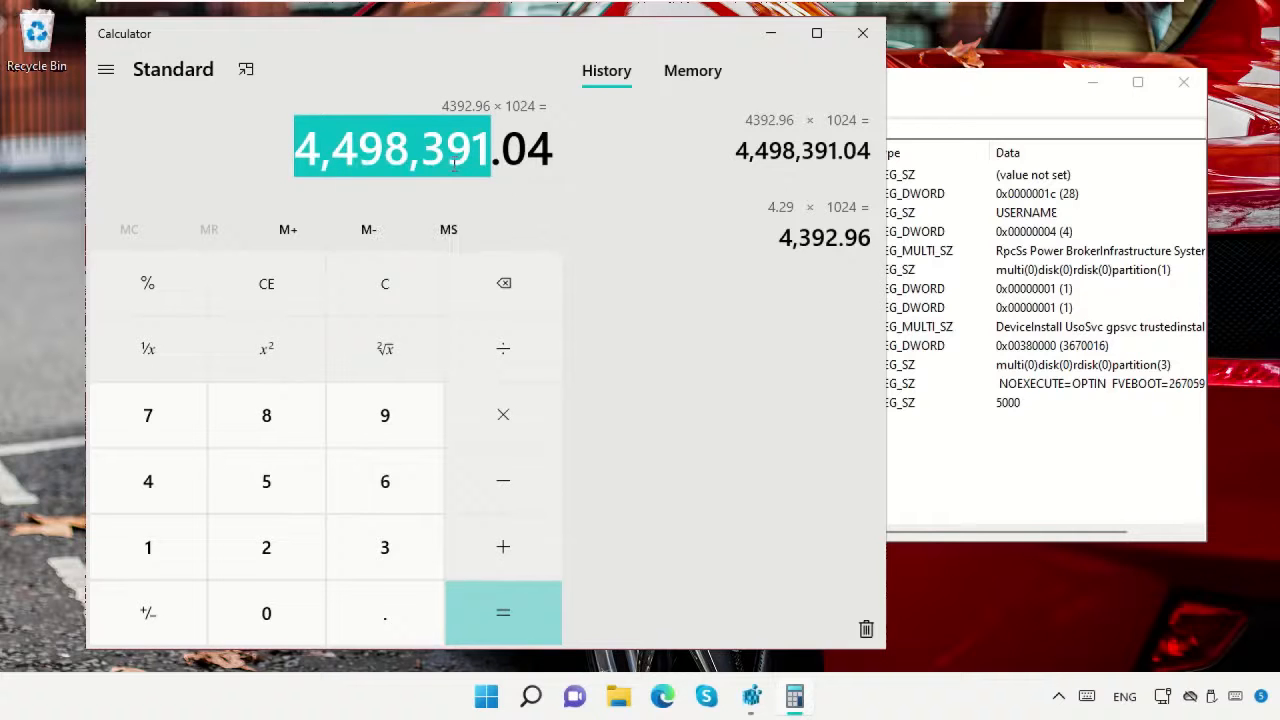
{"action": "left_click", "coordinate": [855, 36]}
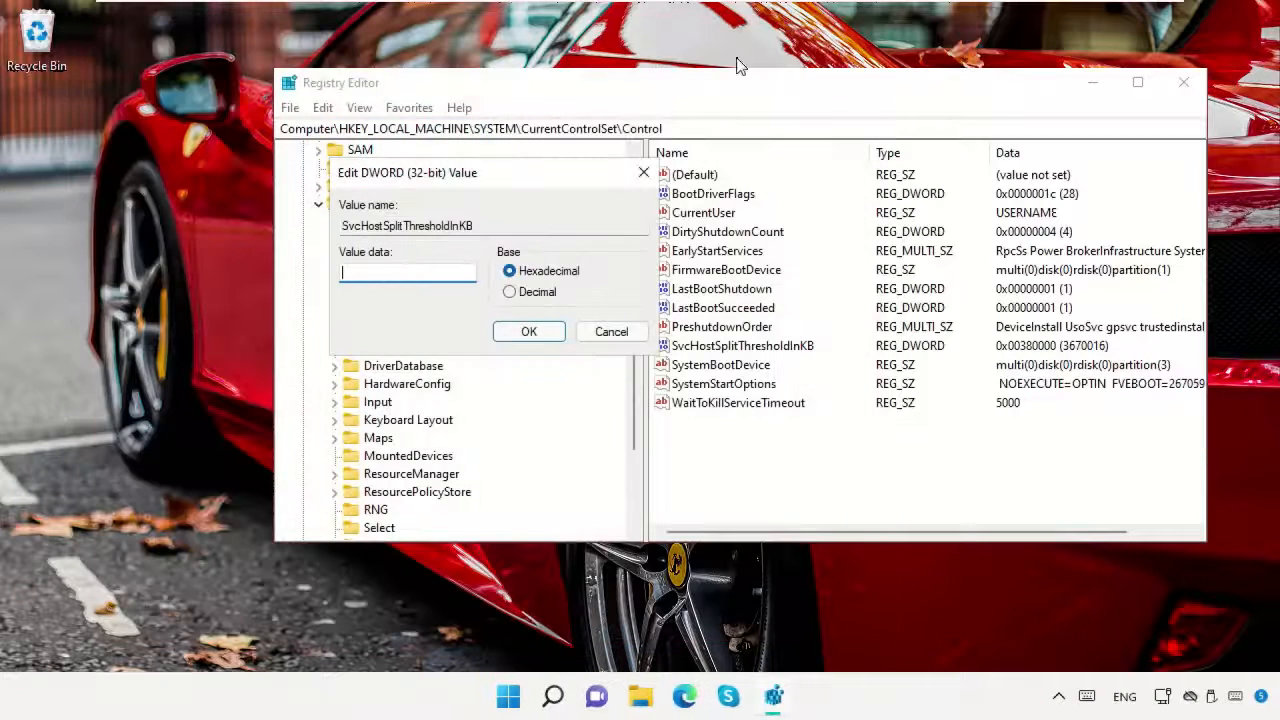
- Paste the copied number as the SvcHostSplitThresholdInKB value data, giving hexadecimal 449839, save it and close Registry Editor
{"action": "right_click", "coordinate": [420, 268]}
{"action": "left_click", "coordinate": [460, 348]}
{"action": "left_click", "coordinate": [540, 331]}
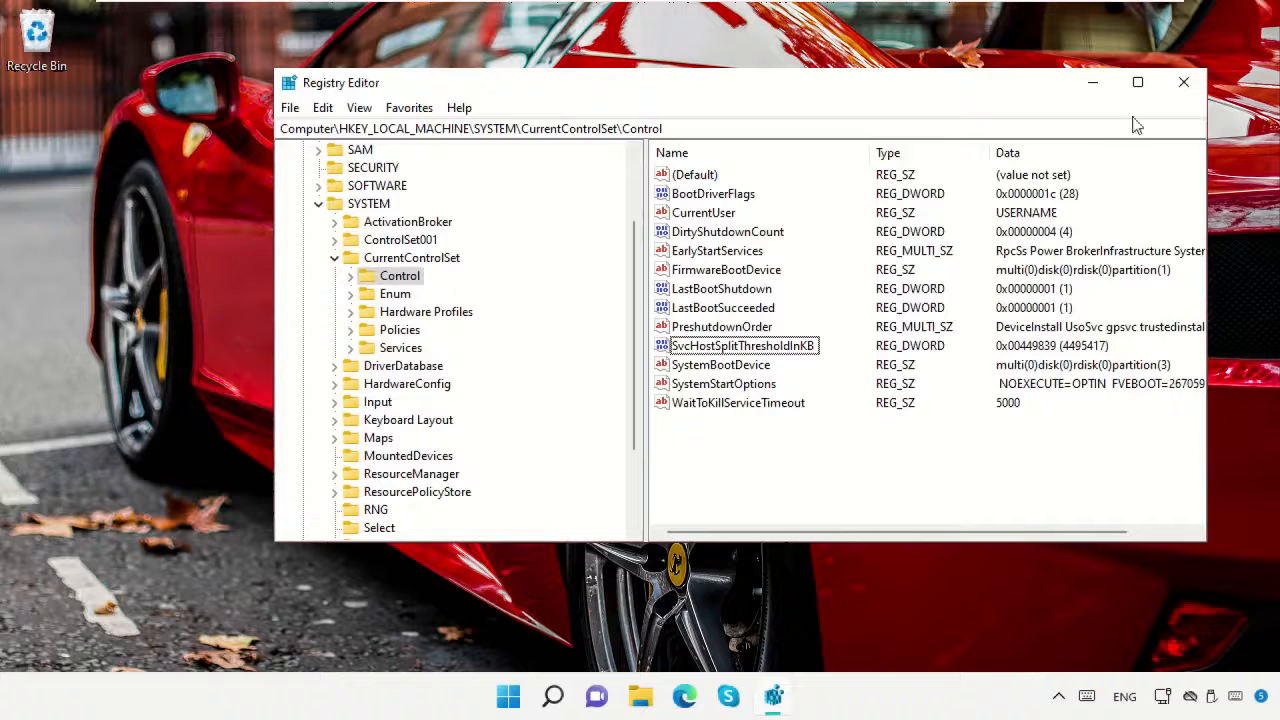
{"action": "left_click", "coordinate": [1177, 80]}
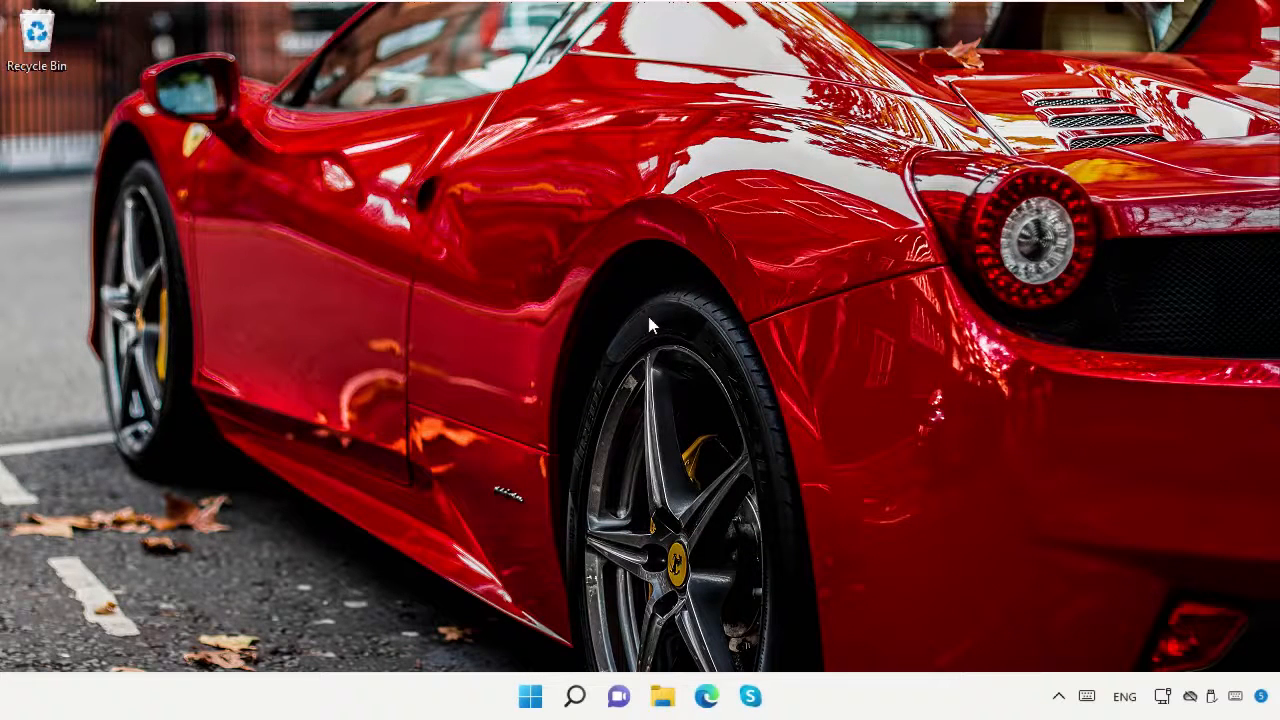
- Open Event Viewer by running the Eventvwr command from the Run dialog
{"action": "right_click", "coordinate": [530, 700]}
{"action": "left_click", "coordinate": [490, 588]}
{"action": "key", "text": "BackSpace"}
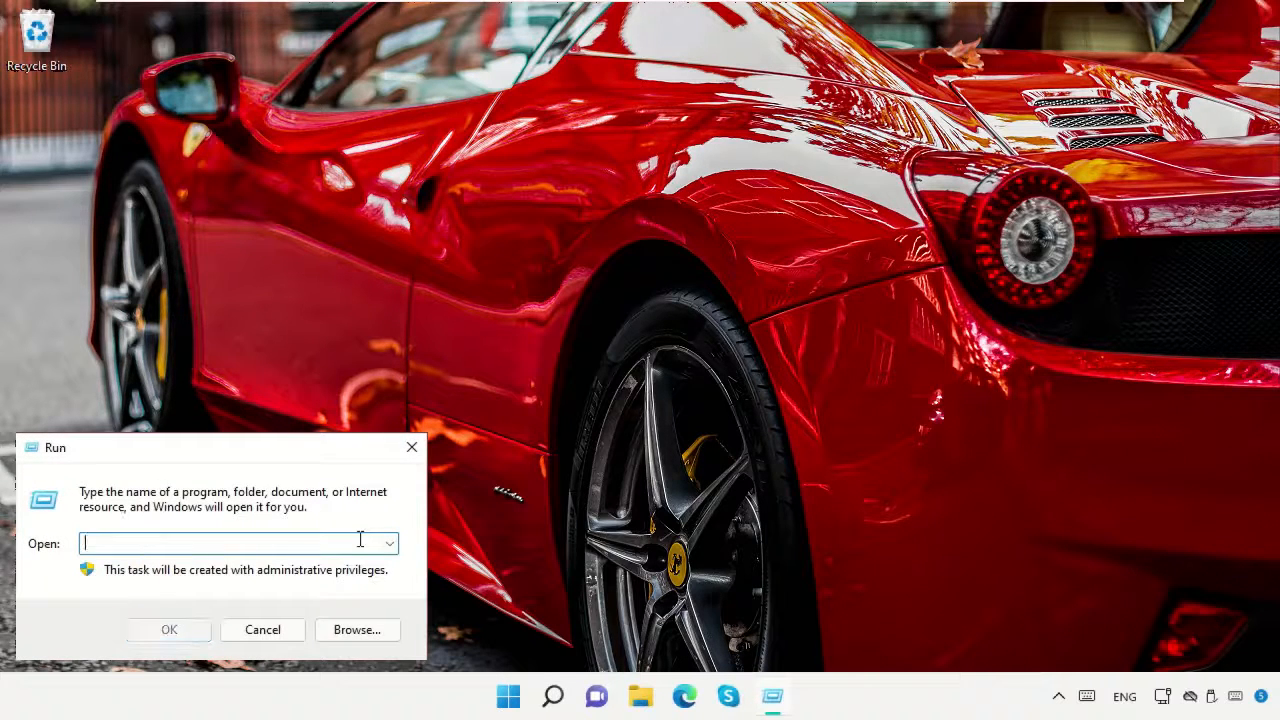
{"action": "type", "text": "Eventvwr"}
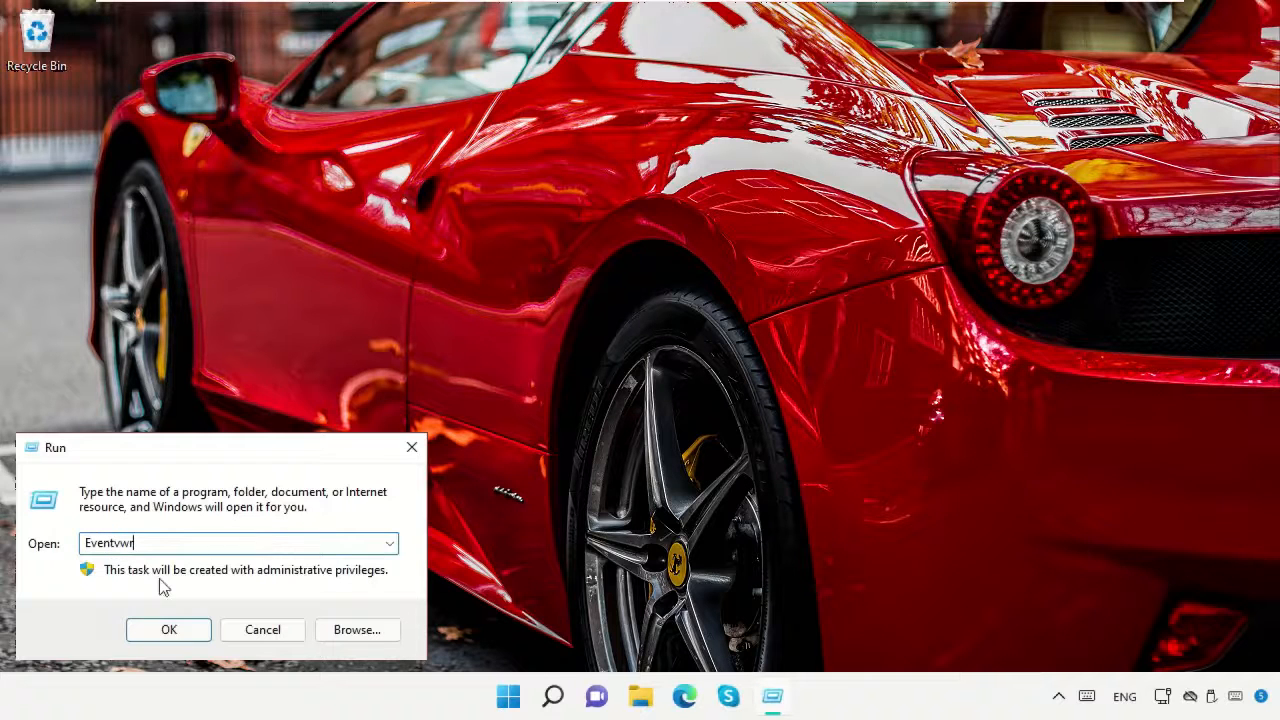
{"action": "left_click", "coordinate": [163, 630]}
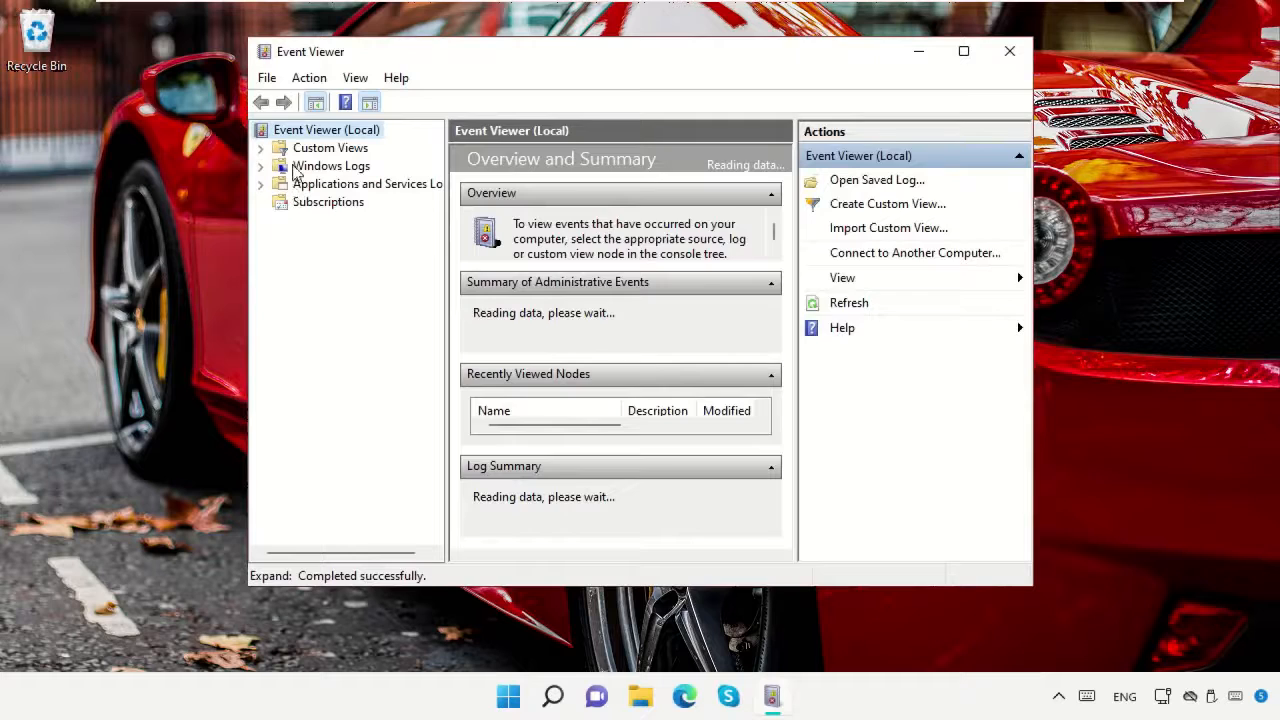
- Expand Windows Logs and clear the Application log without saving its contents
{"action": "left_click", "coordinate": [300, 167]}
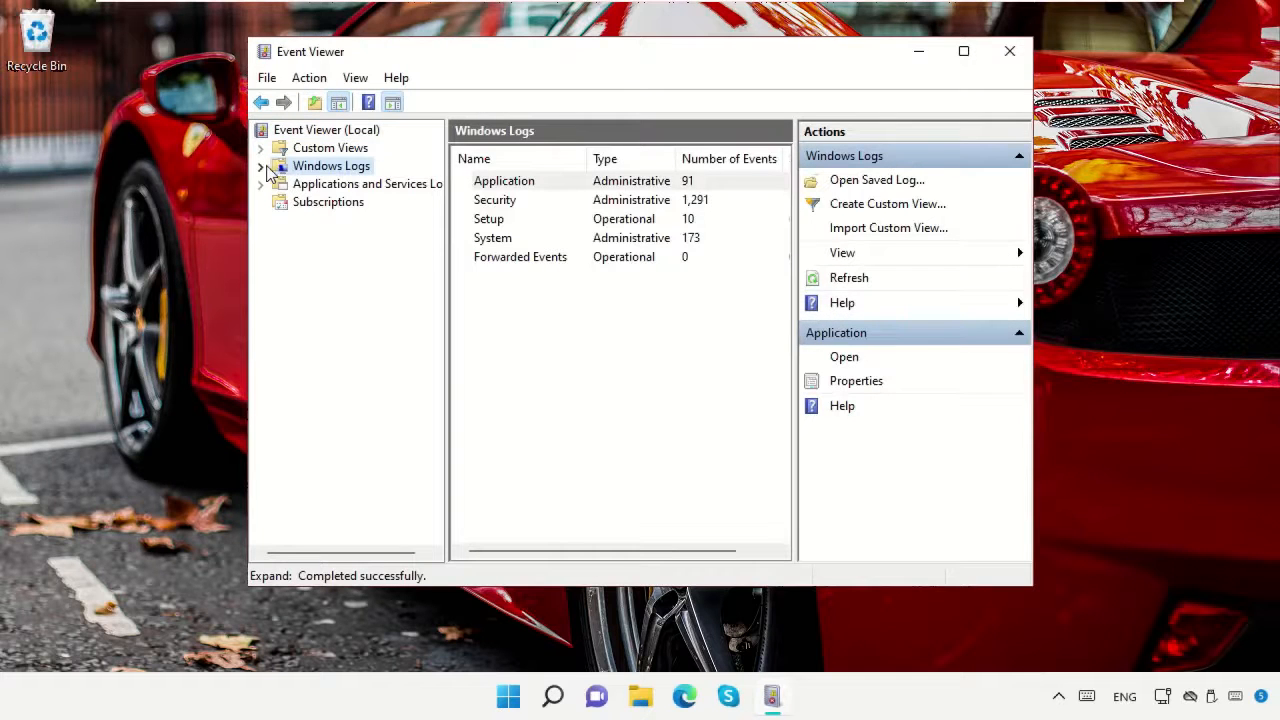
{"action": "left_click", "coordinate": [261, 166]}
{"action": "left_click", "coordinate": [305, 185]}
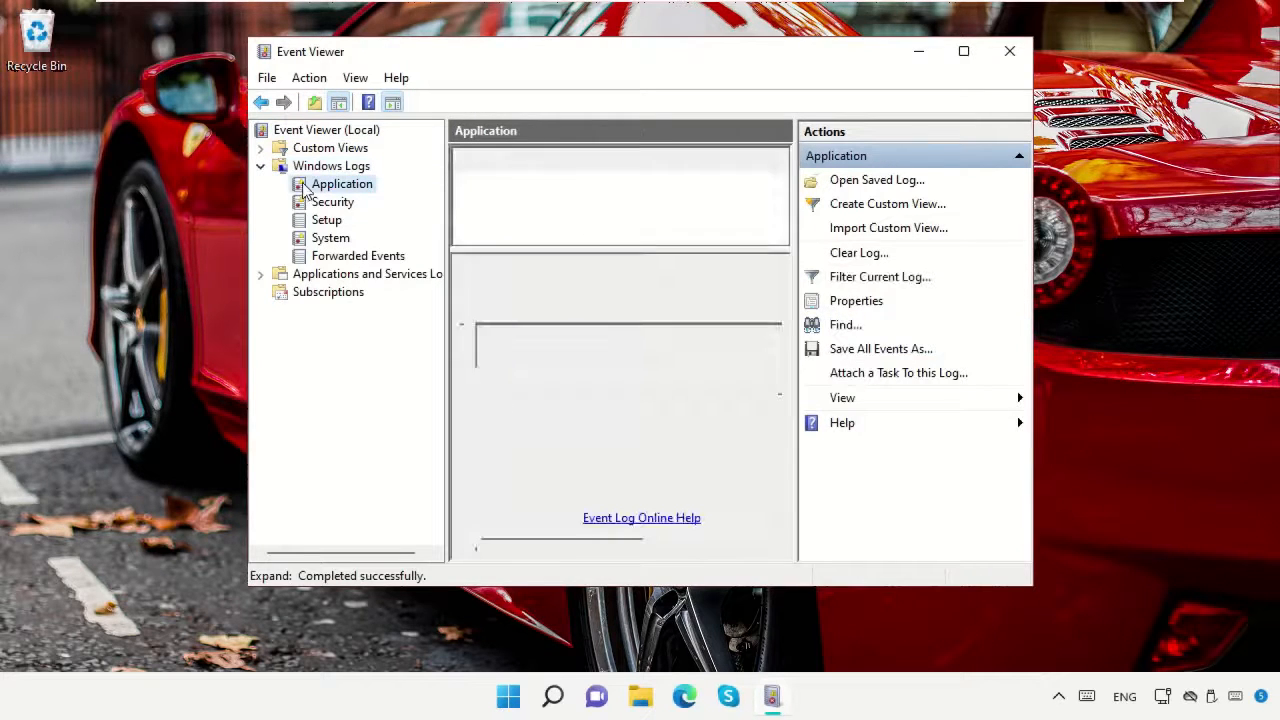
{"action": "left_click", "coordinate": [836, 251]}
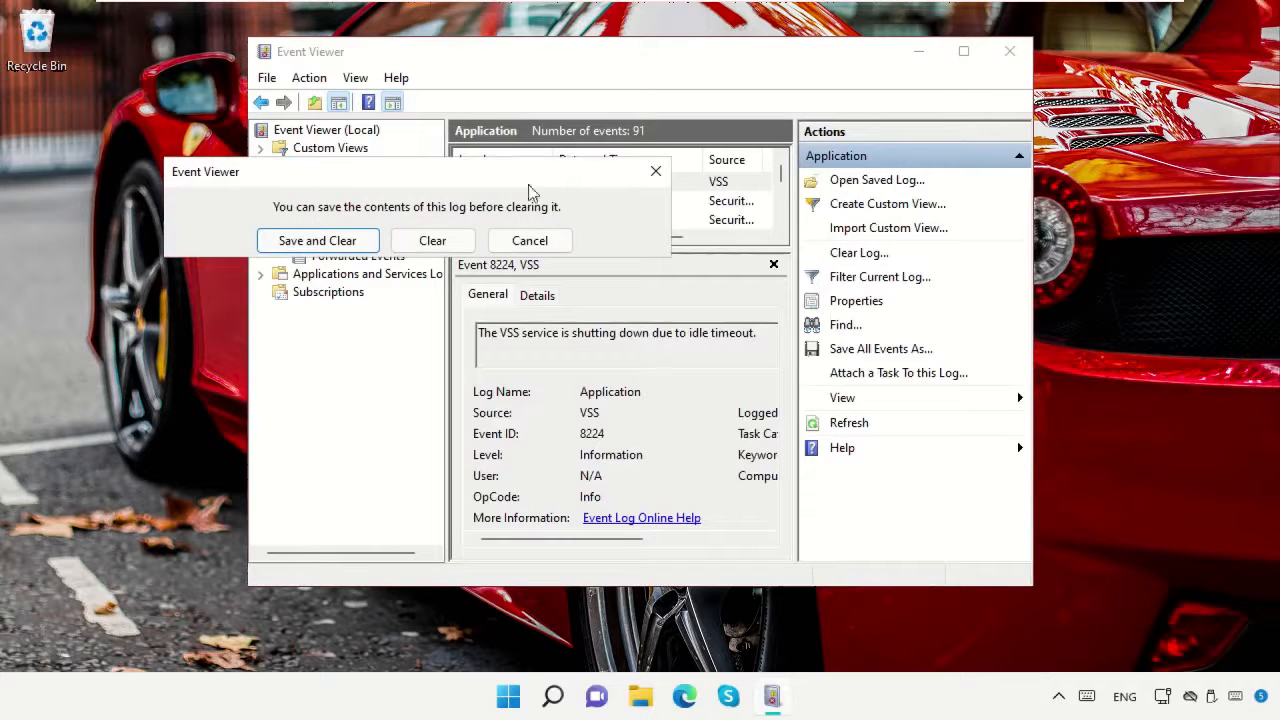
{"action": "left_click", "coordinate": [432, 240]}
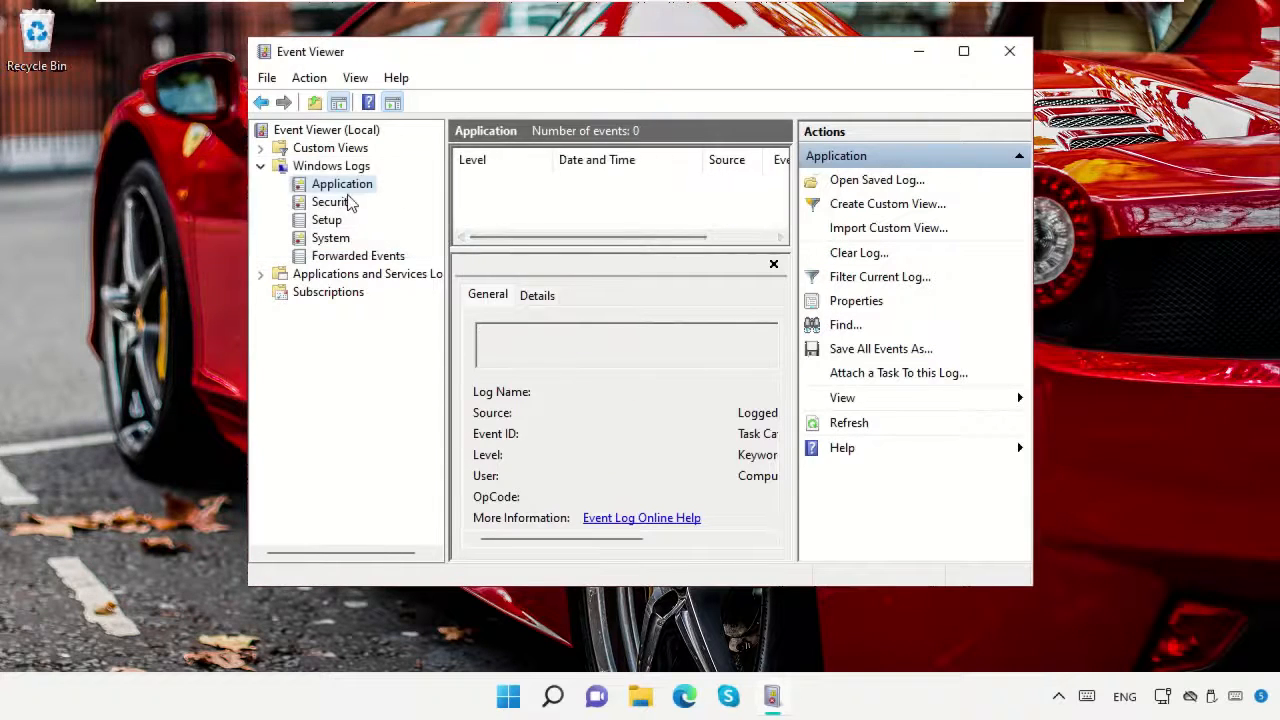
- Clear the Security and Setup logs under Windows Logs without saving their contents
{"action": "left_click", "coordinate": [350, 203]}
{"action": "left_click", "coordinate": [838, 254]}
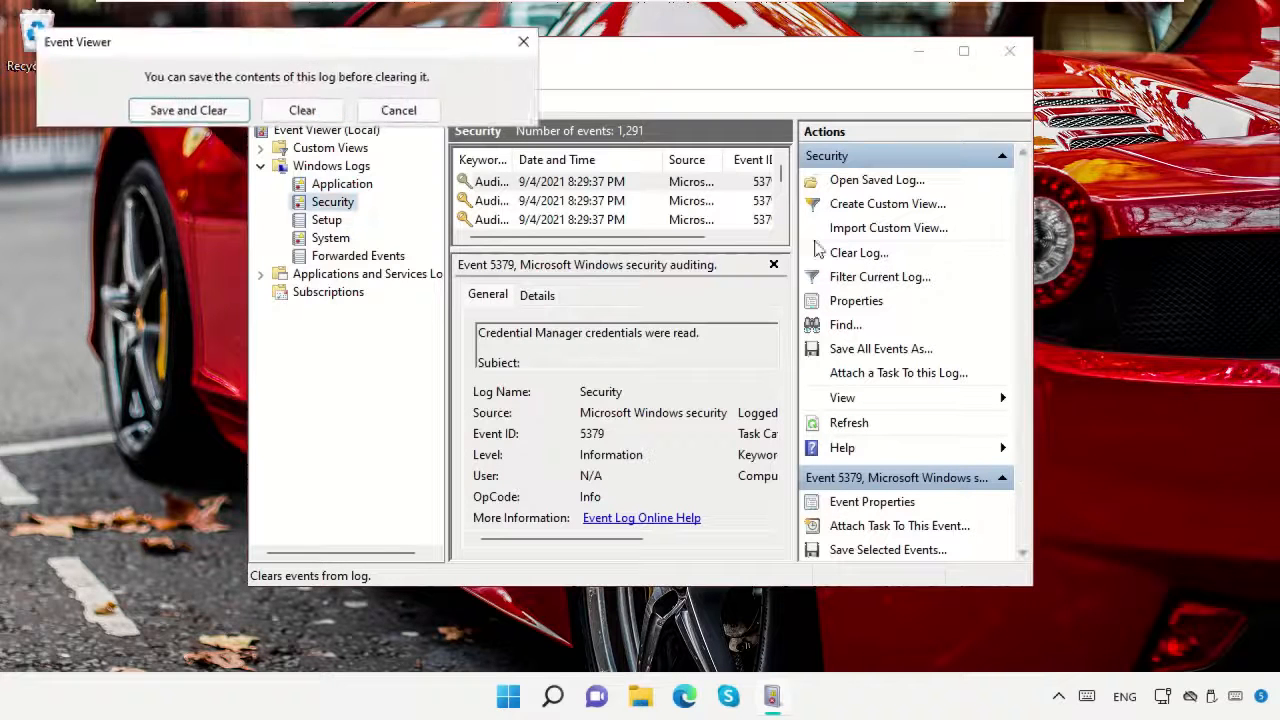
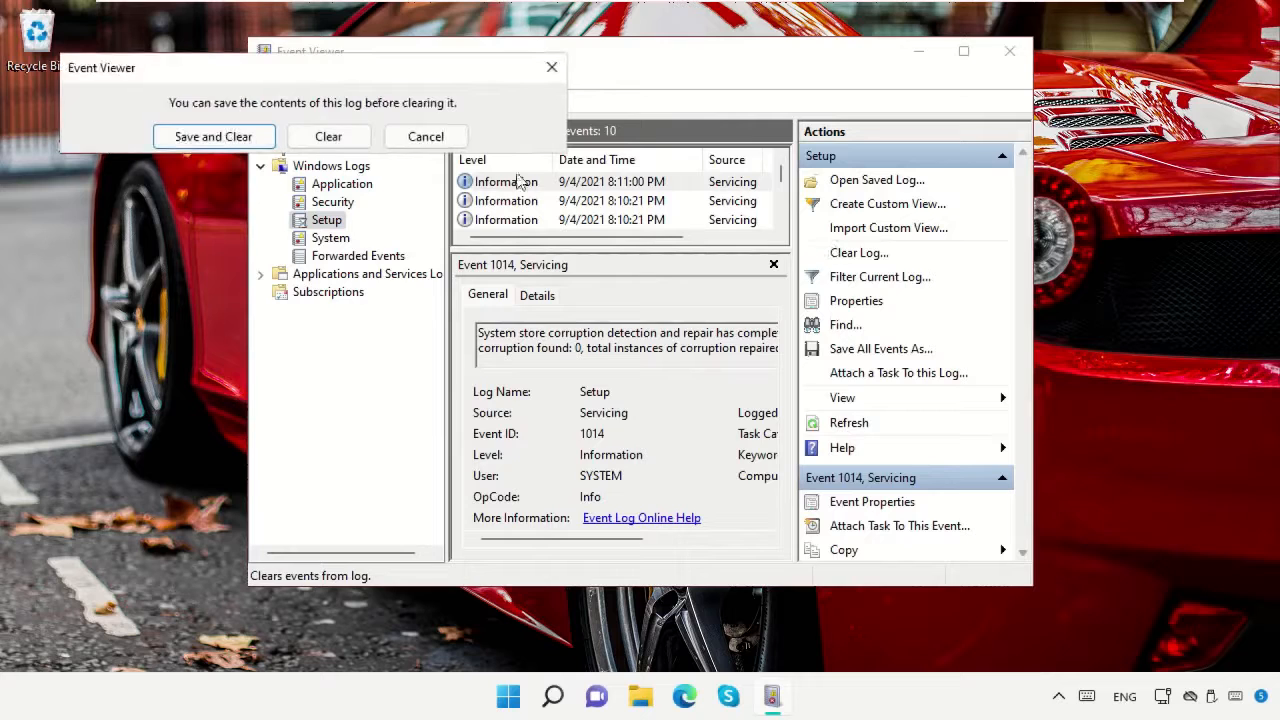
{"action": "left_click", "coordinate": [328, 136]}
- Clear the System log under Windows Logs without saving its contents
{"action": "left_click", "coordinate": [330, 238]}
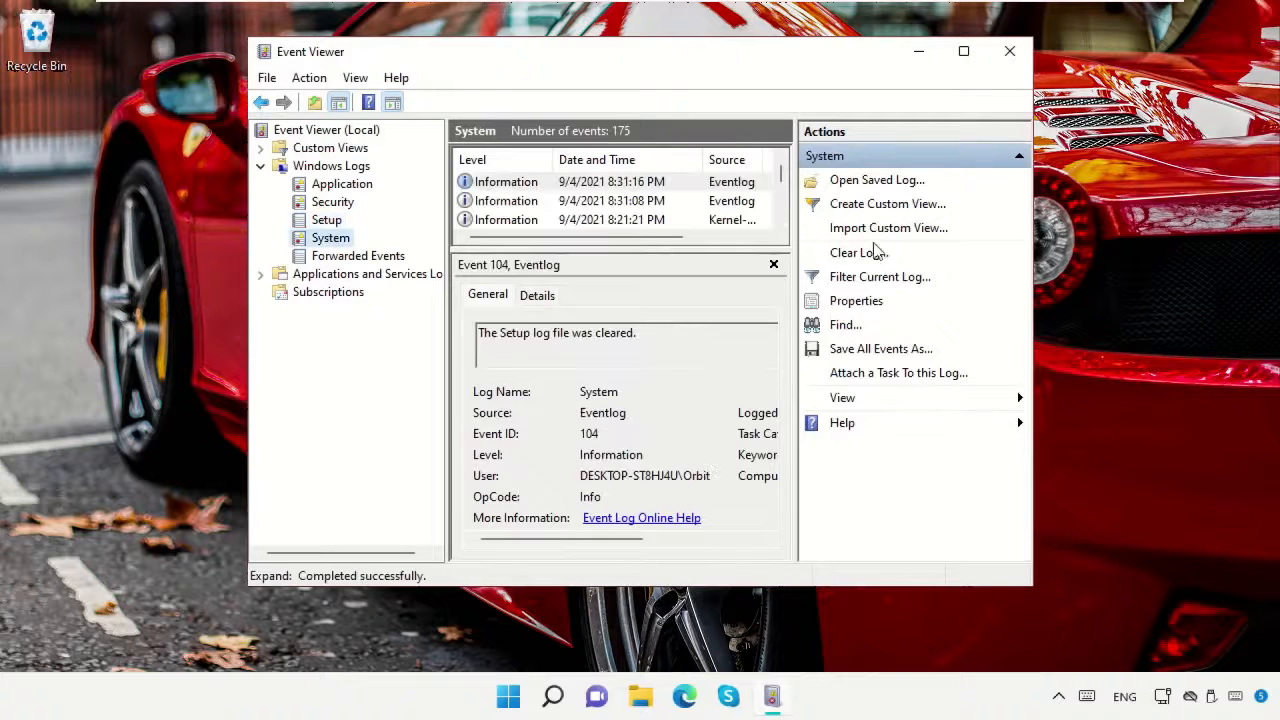
{"action": "left_click", "coordinate": [866, 253]}
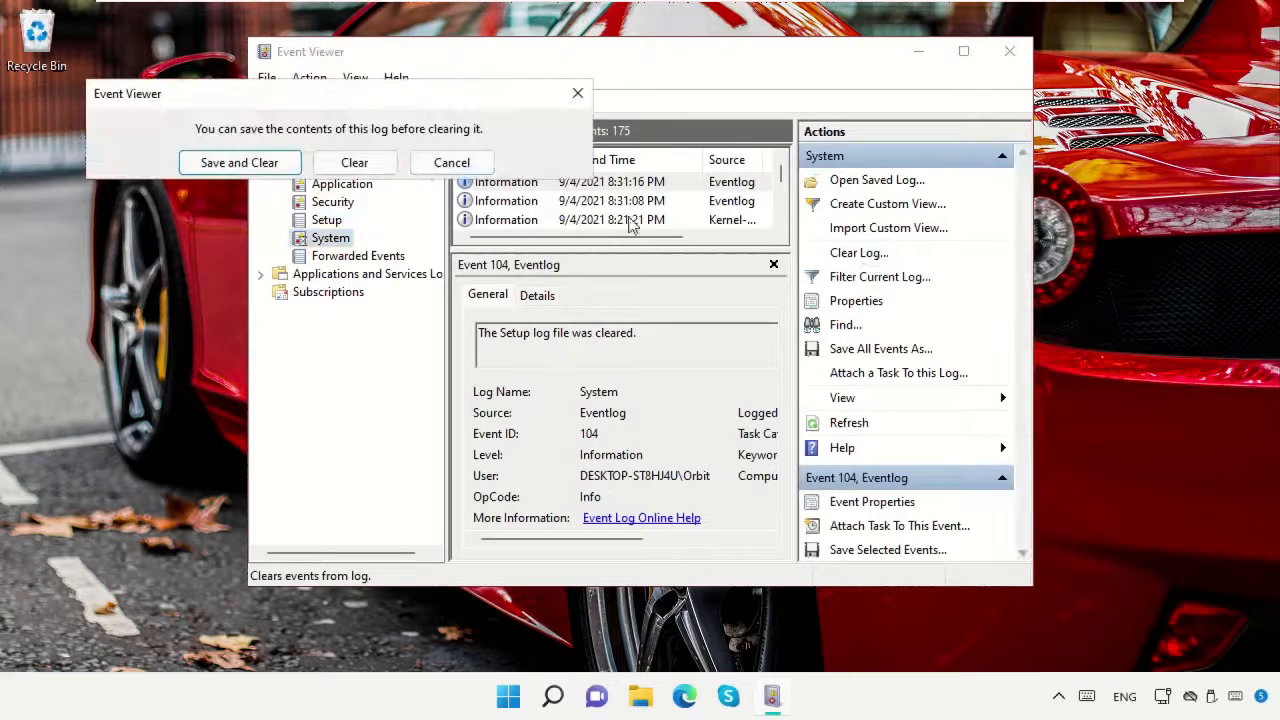
{"action": "left_click", "coordinate": [382, 166]}
- Clear the Forwarded Events log without saving its contents and close Event Viewer
{"action": "left_click", "coordinate": [380, 256]}
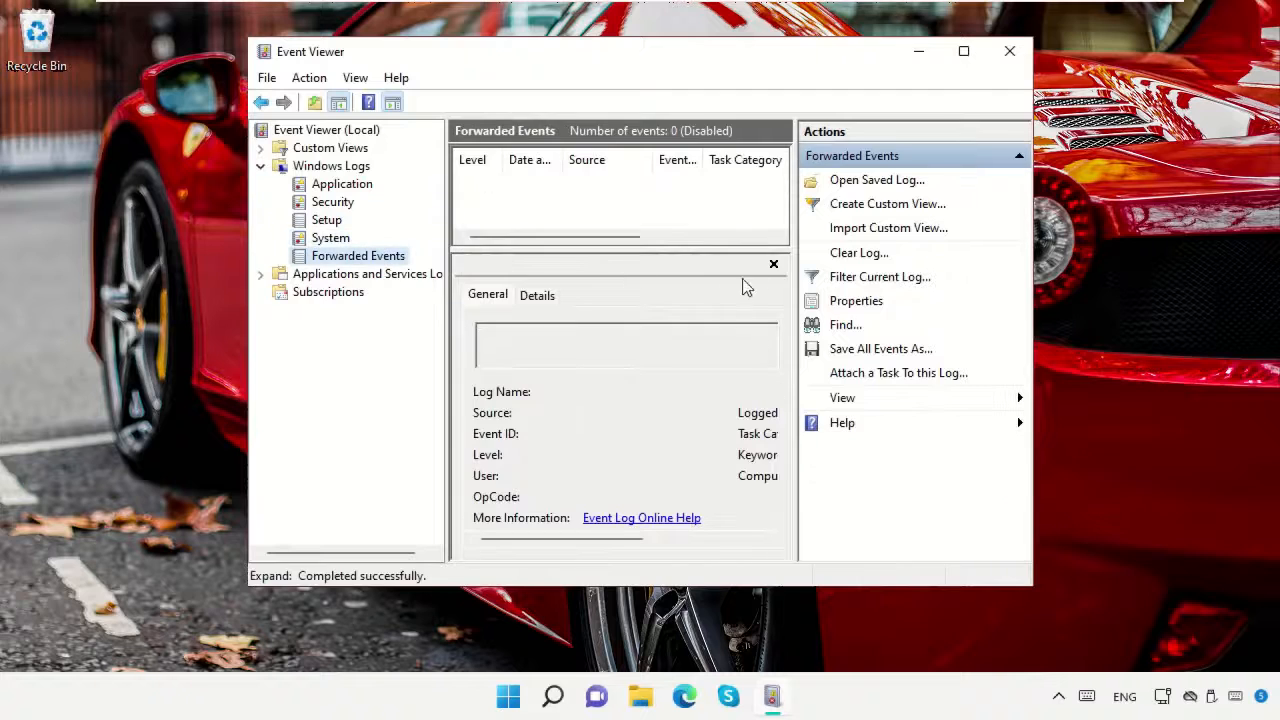
{"action": "left_click", "coordinate": [856, 253]}
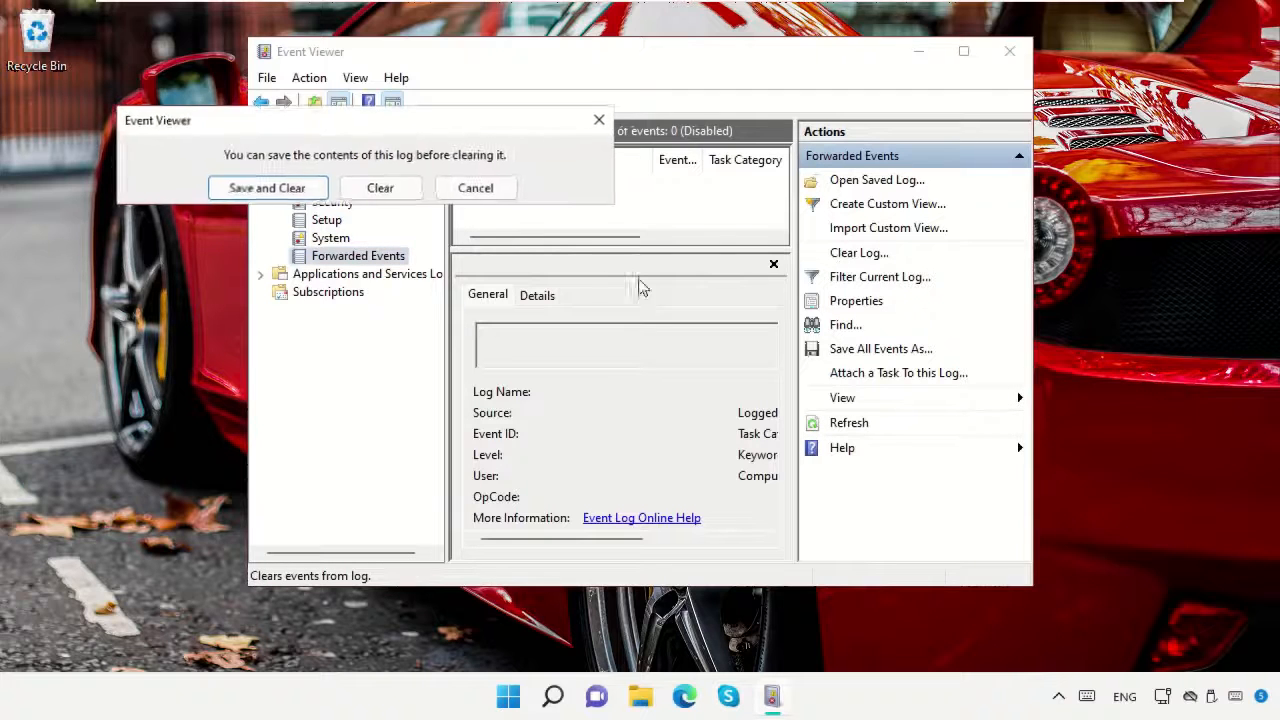
{"action": "left_click", "coordinate": [378, 189]}
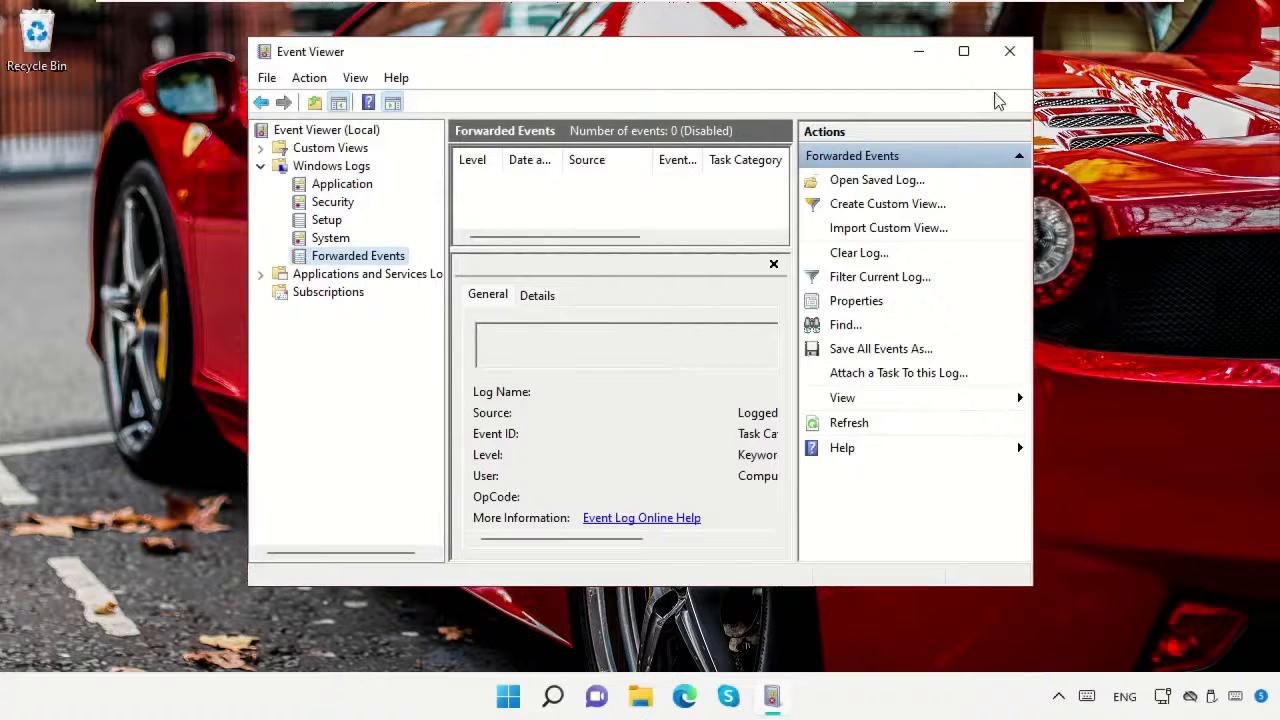
{"action": "left_click", "coordinate": [1009, 51]}
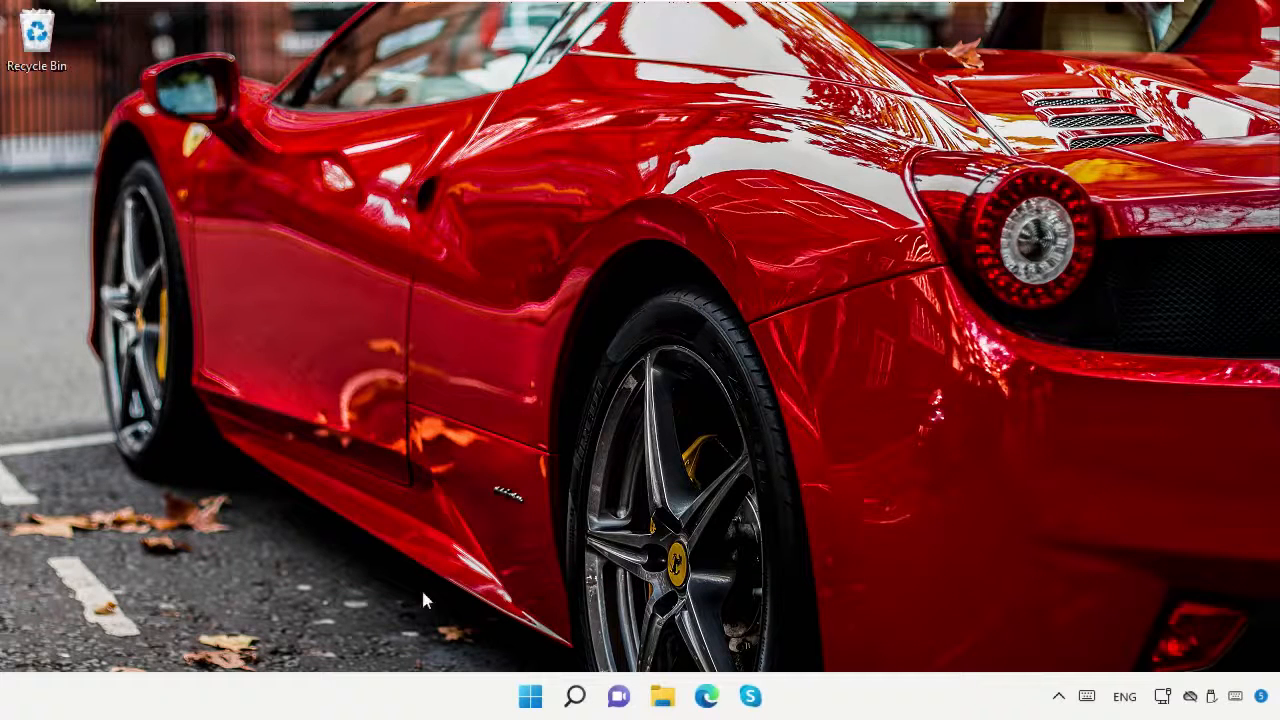
{"action": "right_click", "coordinate": [530, 700]}
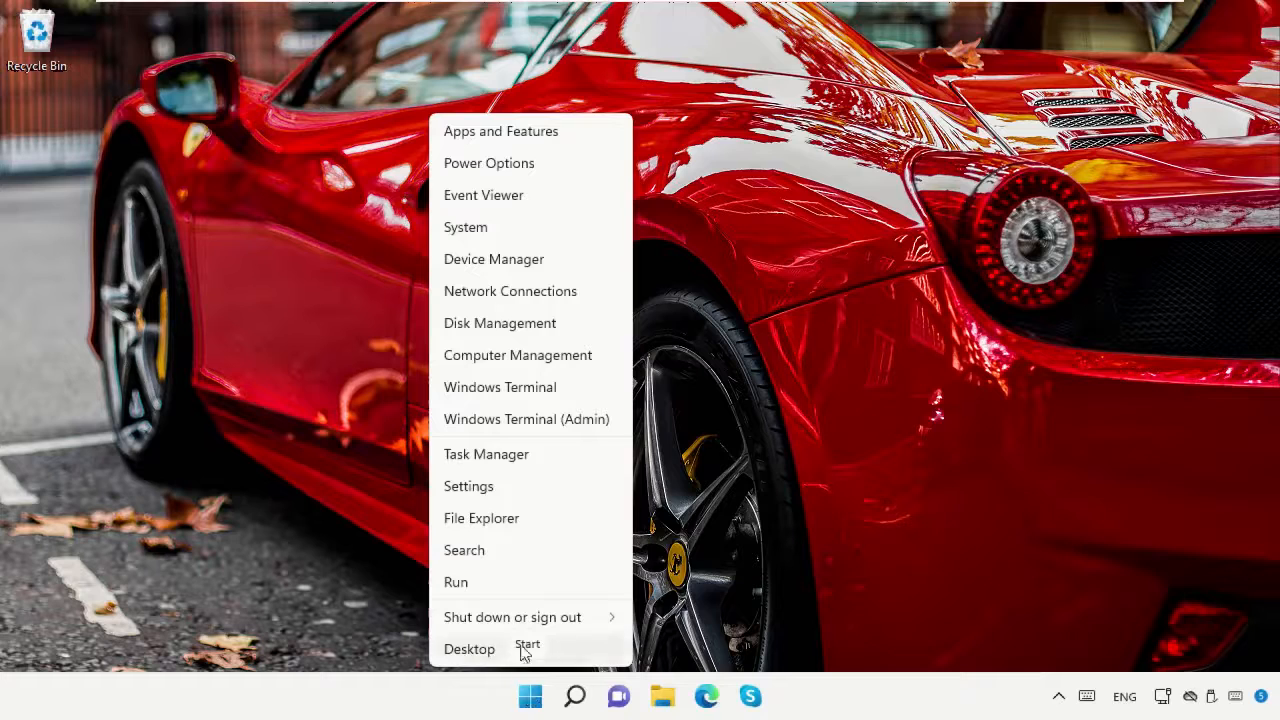
{"action": "mouse_move", "coordinate": [524, 626]}
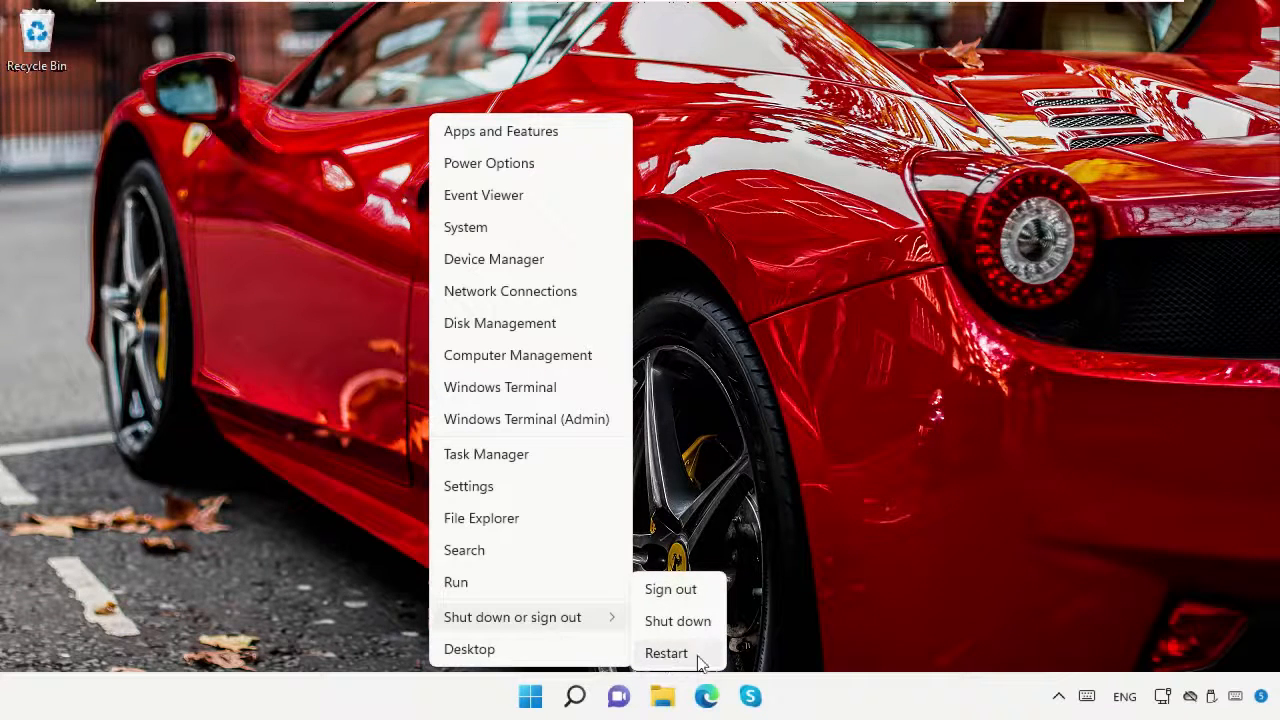
{"action": "left_click", "coordinate": [789, 335]}
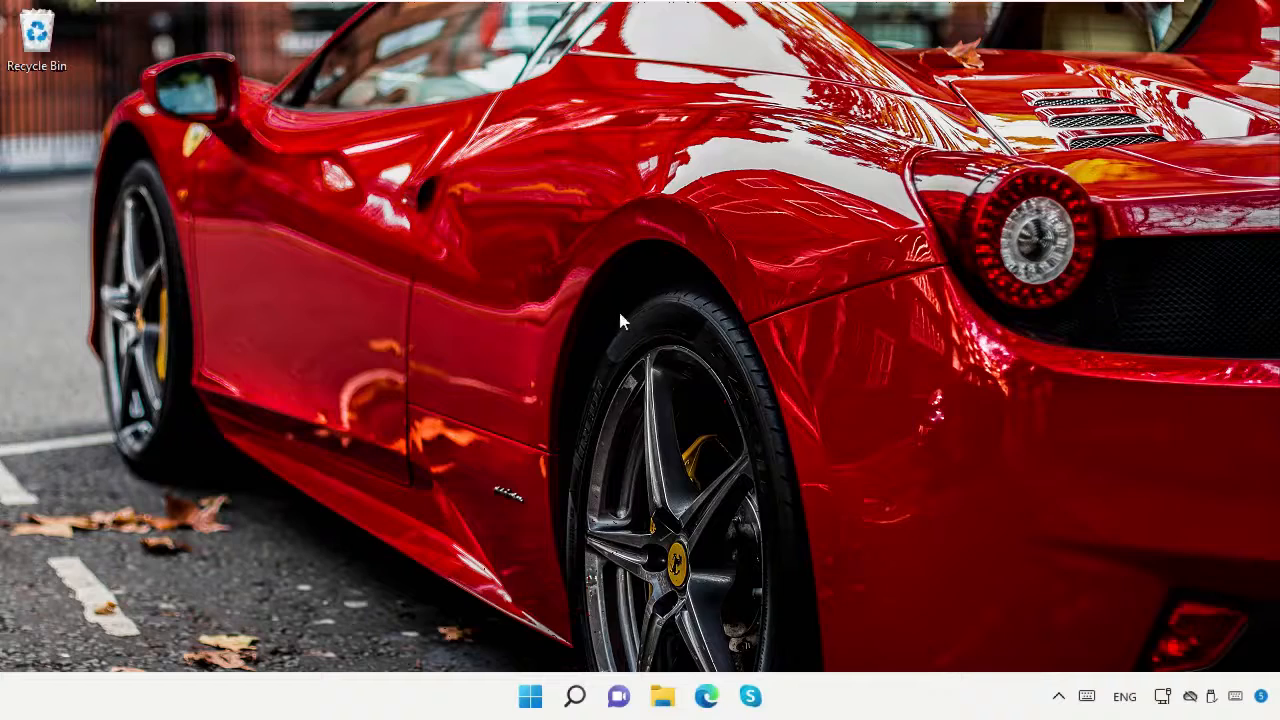